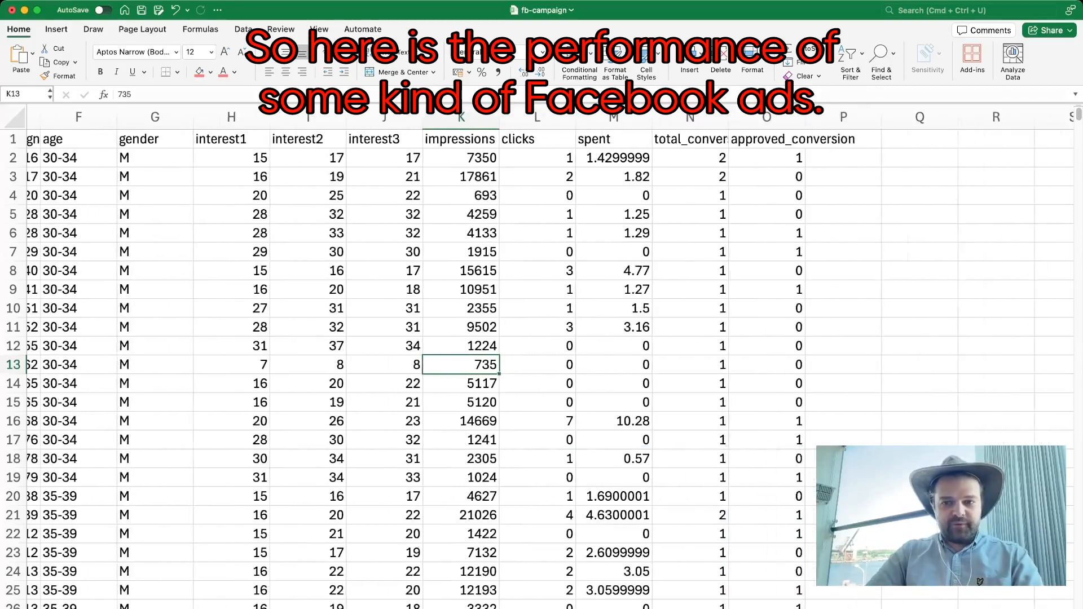
Step: Examine the Facebook campaign data's columns, including age, gender, interests, impressions, clicks, spent and conversions, and skim through the rows
{"action": "scroll", "coordinate": [551, 361], "scroll_direction": "right", "scroll_amount": 1}
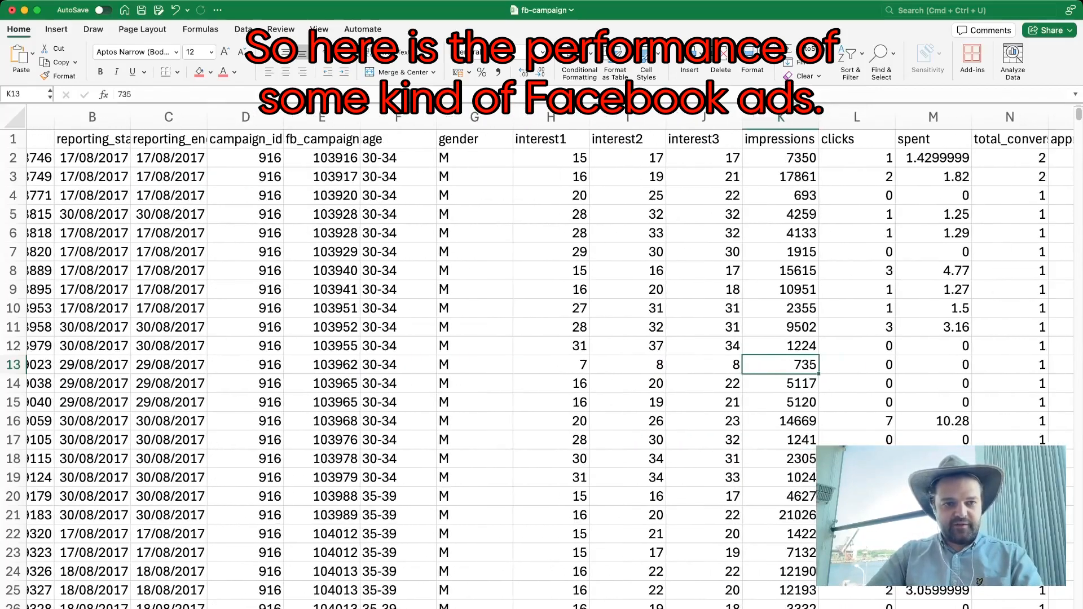
{"action": "scroll", "coordinate": [551, 361], "scroll_direction": "left", "scroll_amount": 1}
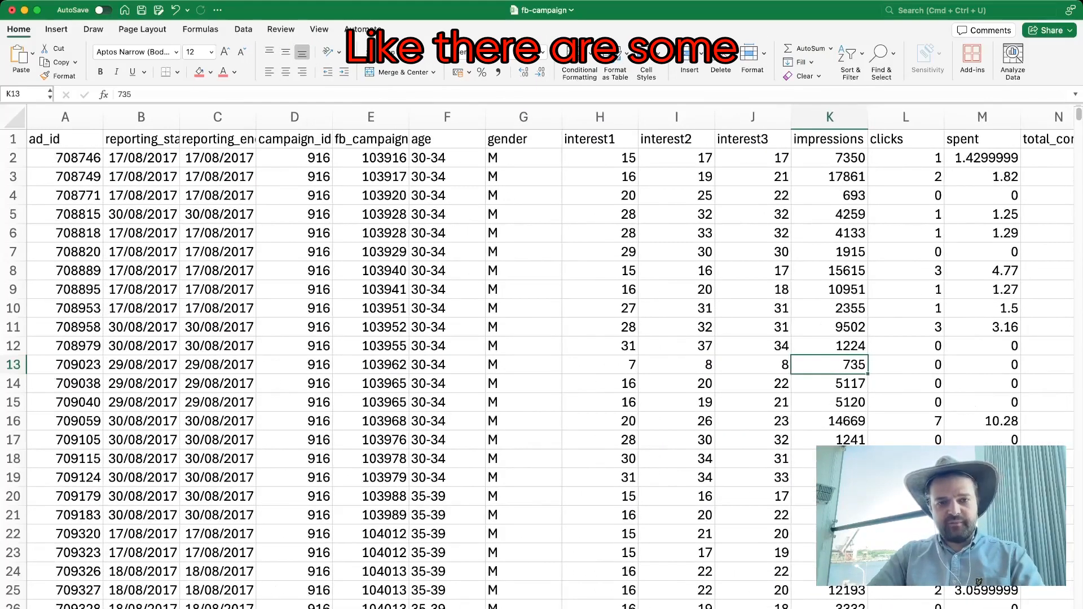
{"action": "left_click", "coordinate": [447, 139]}
{"action": "left_click", "coordinate": [523, 139]}
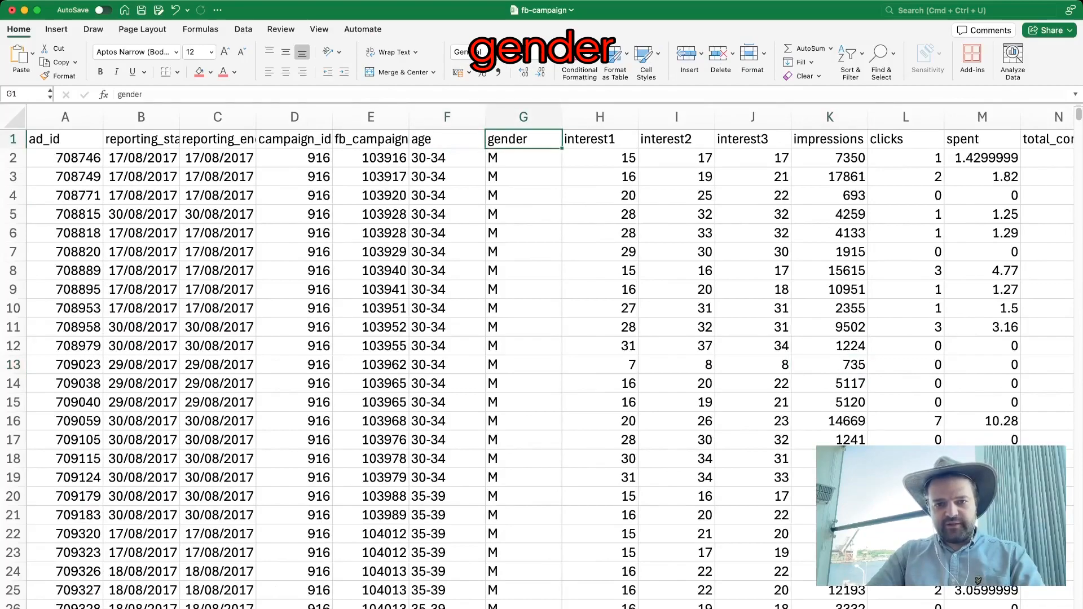
{"action": "left_click", "coordinate": [600, 140]}
{"action": "scroll", "coordinate": [600, 139], "scroll_direction": "right", "scroll_amount": 4}
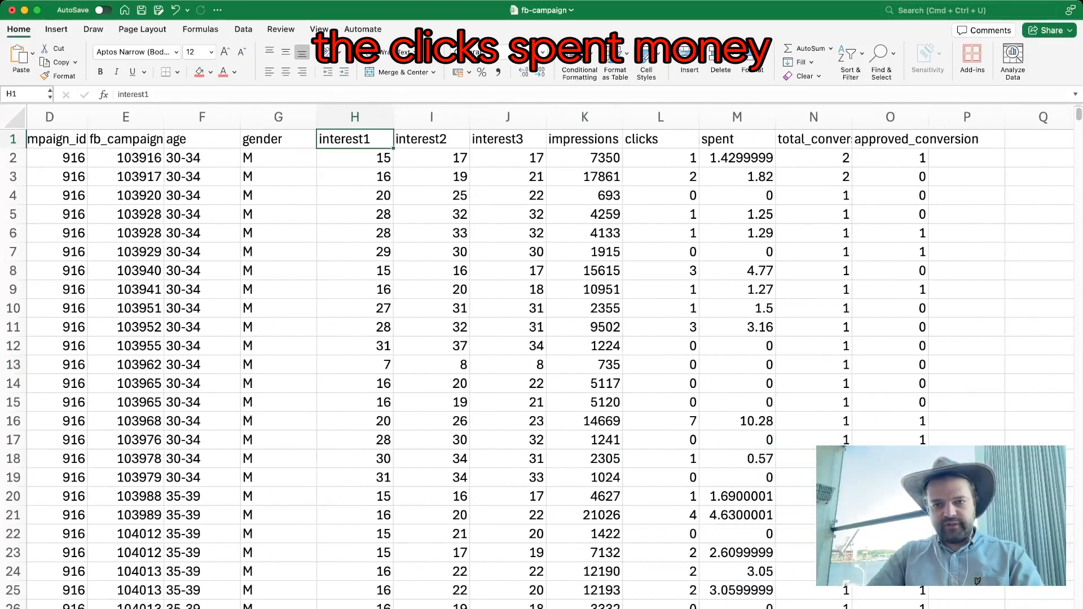
{"action": "scroll", "coordinate": [551, 361], "scroll_direction": "right", "scroll_amount": 1}
{"action": "left_click", "coordinate": [721, 140]}
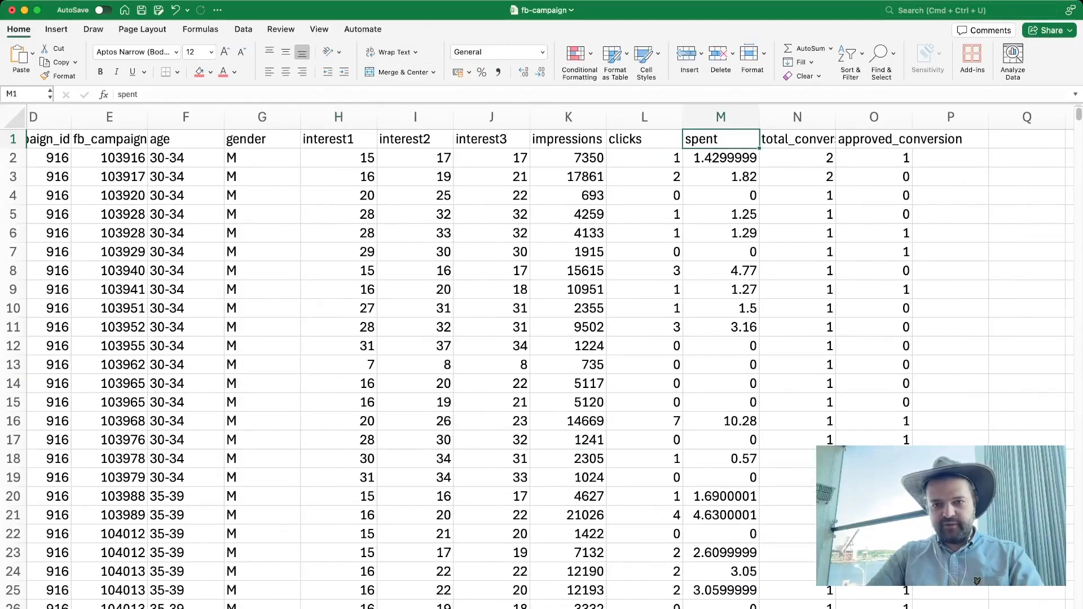
{"action": "left_click", "coordinate": [797, 139]}
{"action": "left_click", "coordinate": [874, 140]}
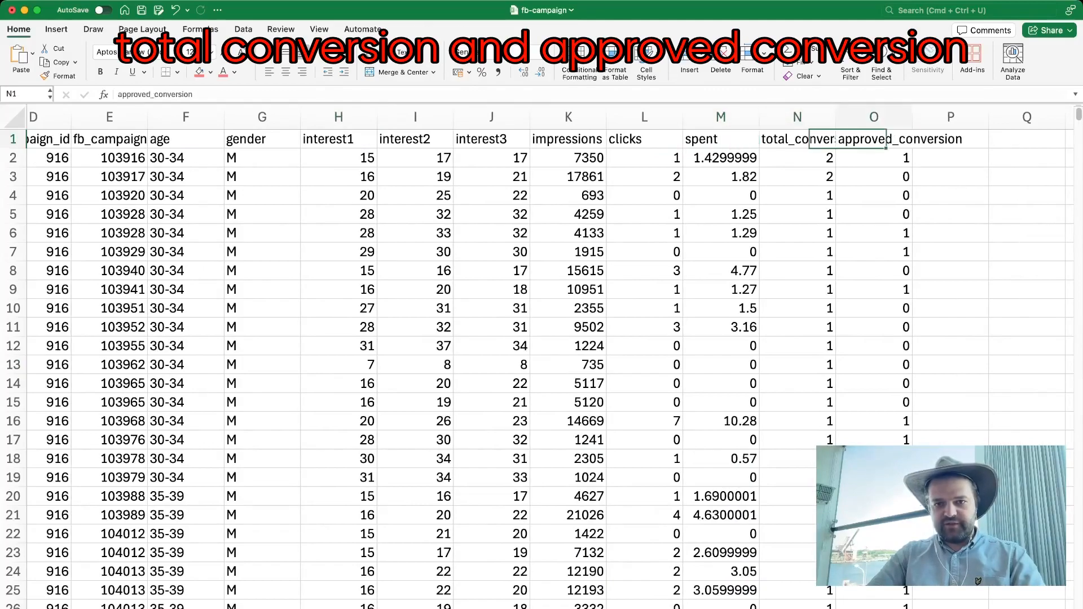
{"action": "scroll", "coordinate": [550, 361], "scroll_direction": "right", "scroll_amount": 5}
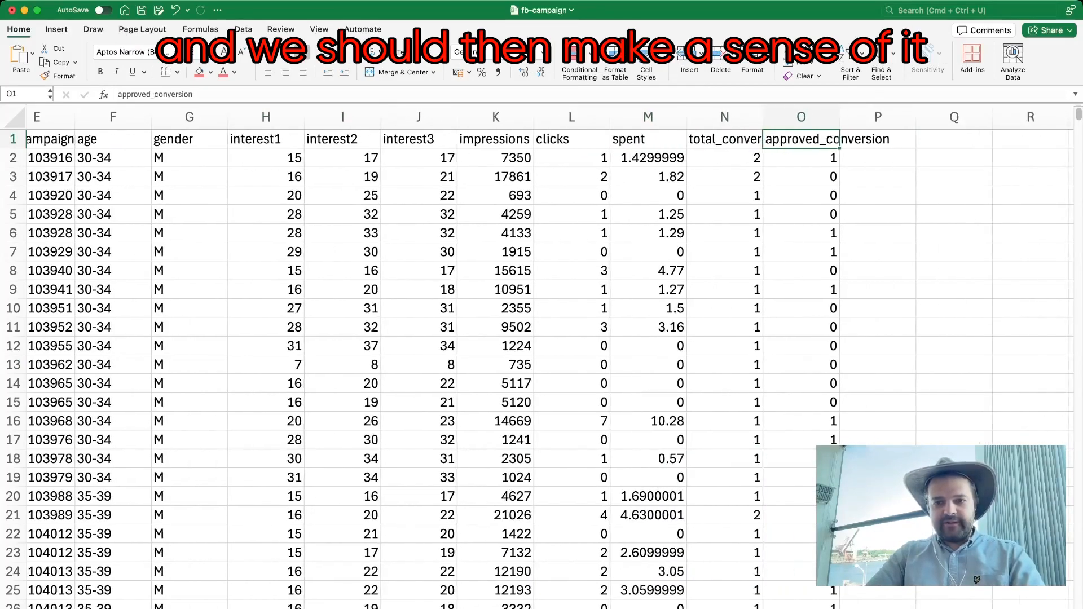
{"action": "scroll", "coordinate": [550, 361], "scroll_direction": "left", "scroll_amount": 7}
{"action": "scroll", "coordinate": [551, 361], "scroll_direction": "left", "scroll_amount": 5}
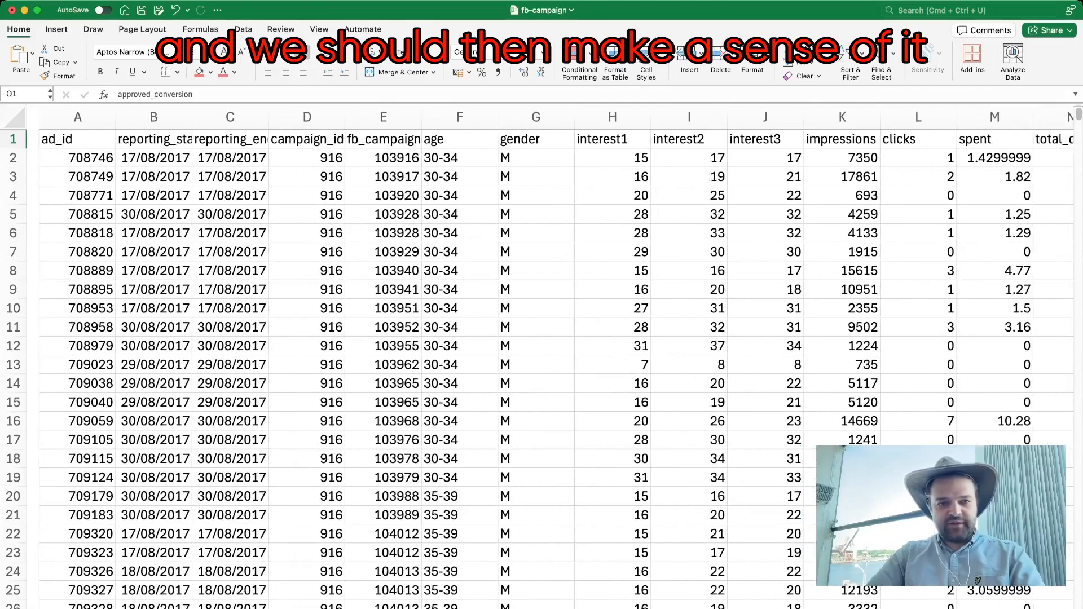
{"action": "scroll", "coordinate": [551, 361], "scroll_direction": "right", "scroll_amount": 1}
{"action": "scroll", "coordinate": [550, 360], "scroll_direction": "left", "scroll_amount": 1}
{"action": "scroll", "coordinate": [551, 361], "scroll_direction": "down", "scroll_amount": 11}
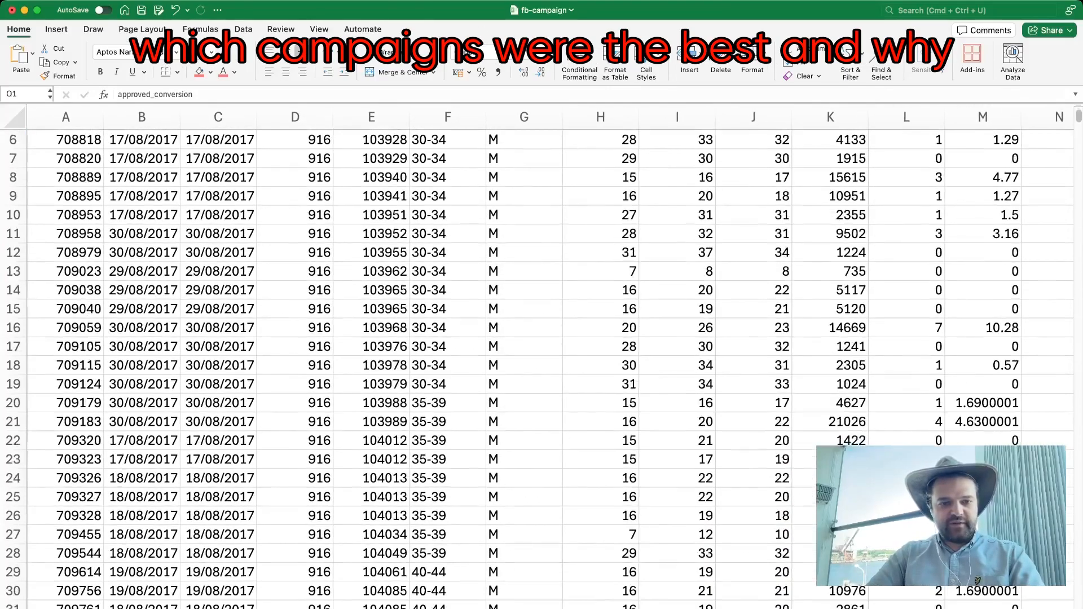
{"action": "scroll", "coordinate": [551, 361], "scroll_direction": "down", "scroll_amount": 1}
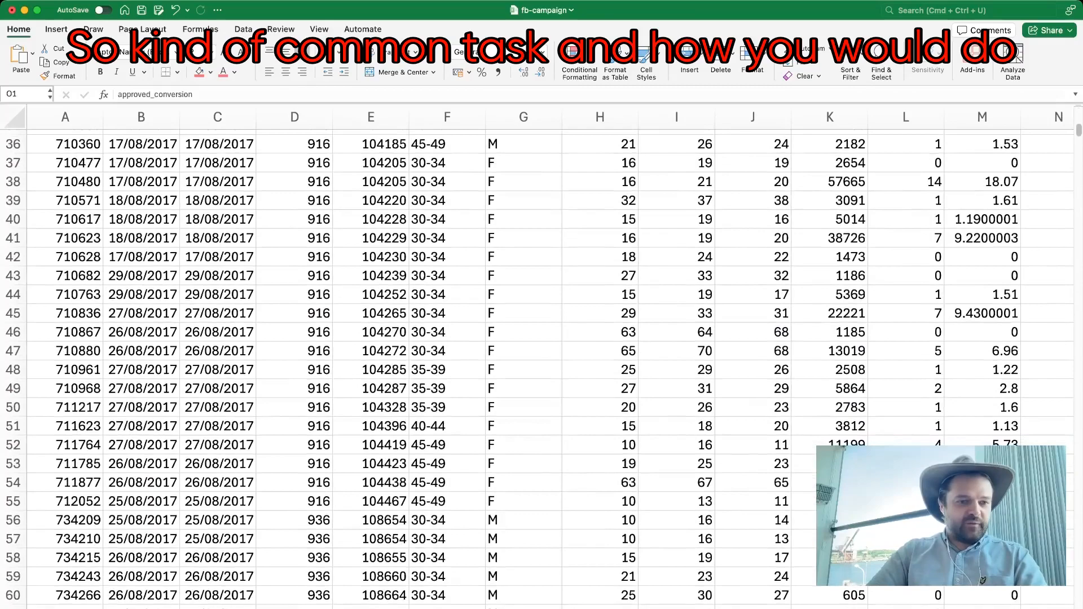
Step: Switch to ChatGPT, attach fb-campaign-v2.csv and ask "which campaign was the best and why?"
{"action": "key", "text": "super+Tab"}
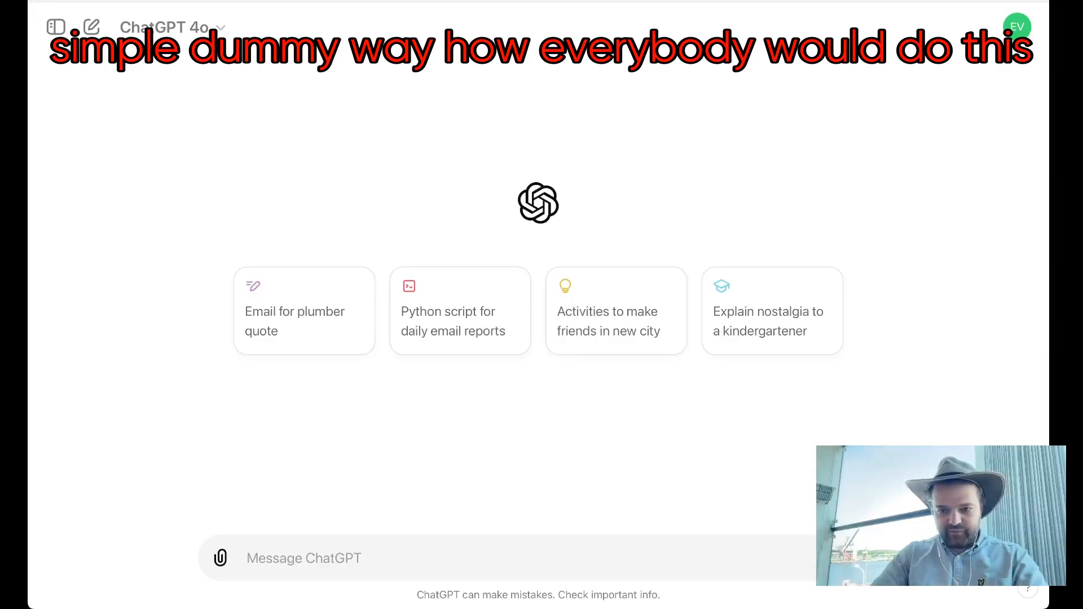
{"action": "left_click_drag", "start_coordinate": [541, 2], "coordinate": [538, 338]}
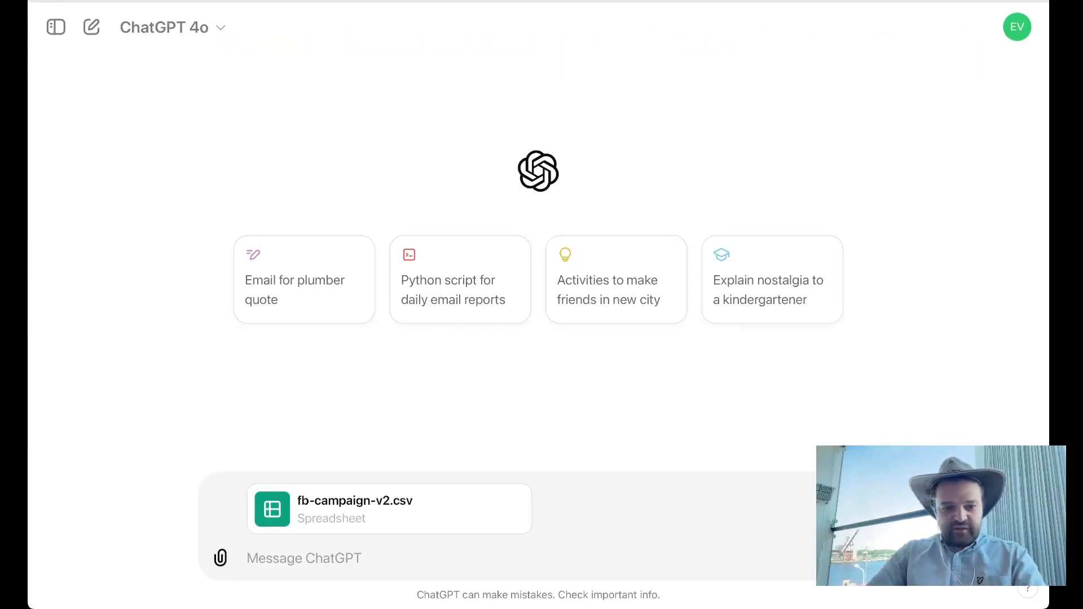
{"action": "type", "text": "which campaign was the best and why?"}
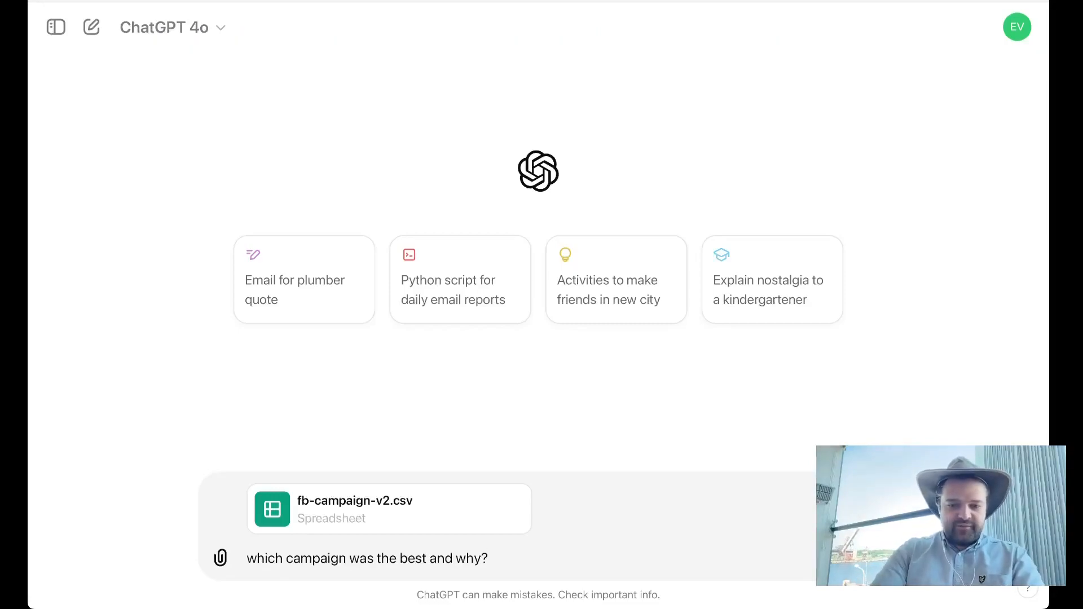
{"action": "key", "text": "Return"}
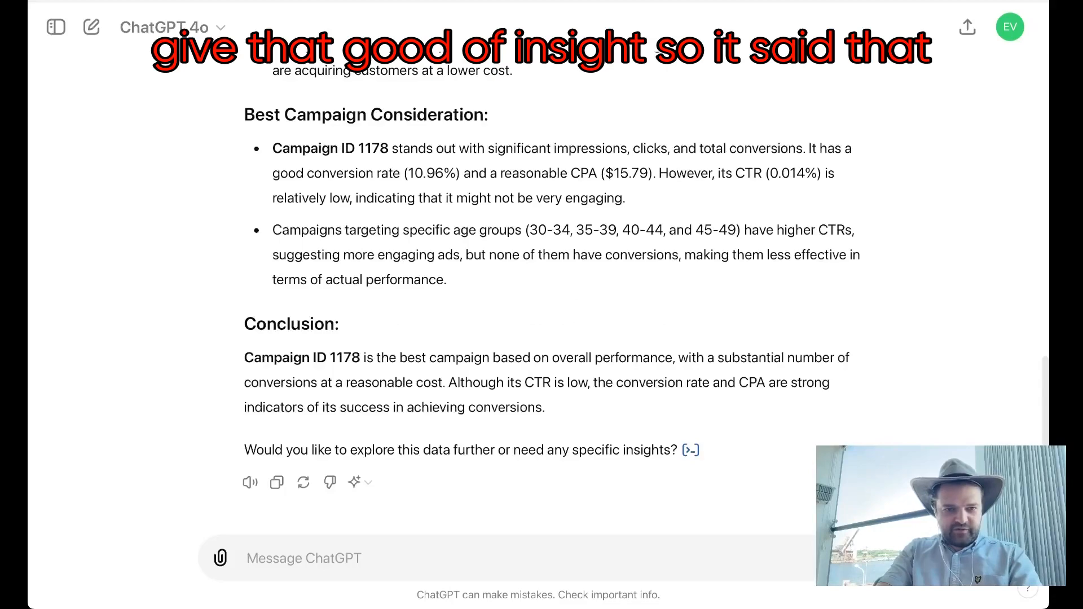
Step: Read through the answer's metric definitions, campaign considerations and conclusion, and inspect the Python analysis code behind it
{"action": "scroll", "coordinate": [645, 313], "scroll_direction": "up", "scroll_amount": 1}
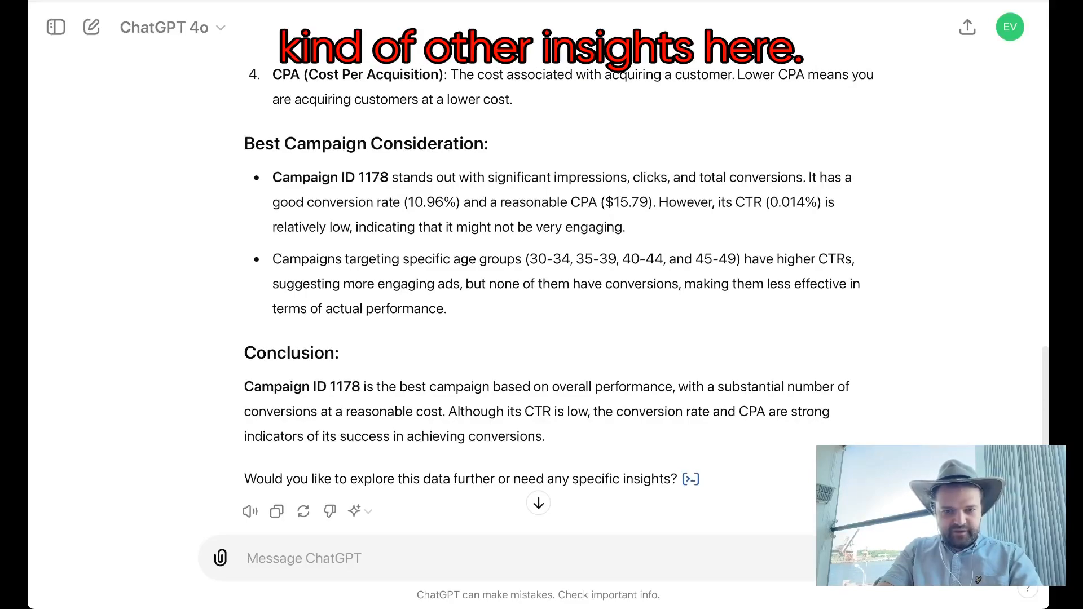
{"action": "scroll", "coordinate": [539, 282], "scroll_direction": "up", "scroll_amount": 5}
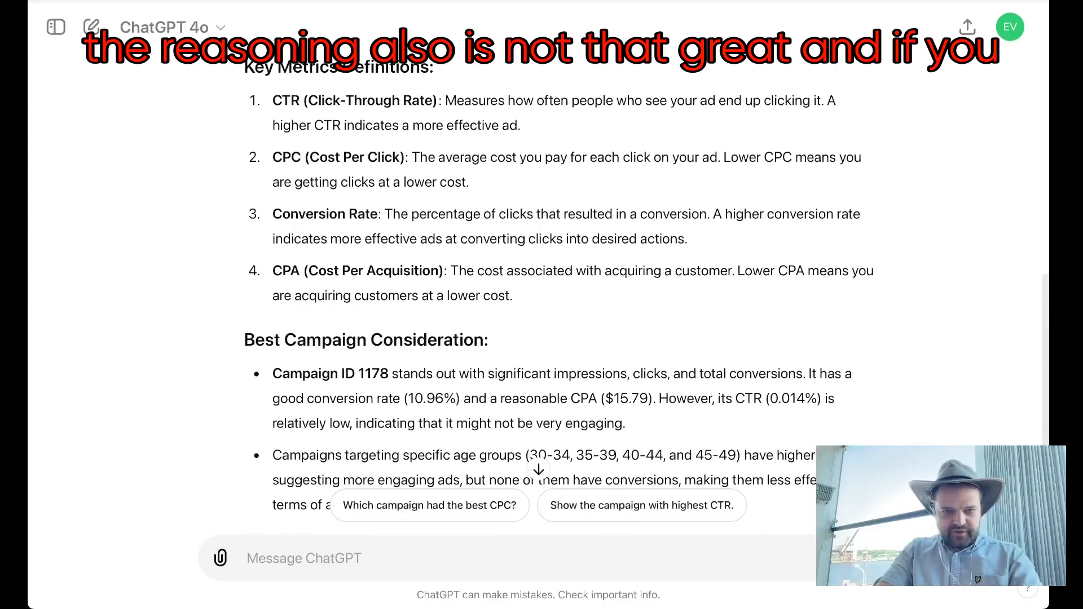
{"action": "scroll", "coordinate": [539, 282], "scroll_direction": "up", "scroll_amount": 10}
{"action": "scroll", "coordinate": [539, 282], "scroll_direction": "down", "scroll_amount": 13}
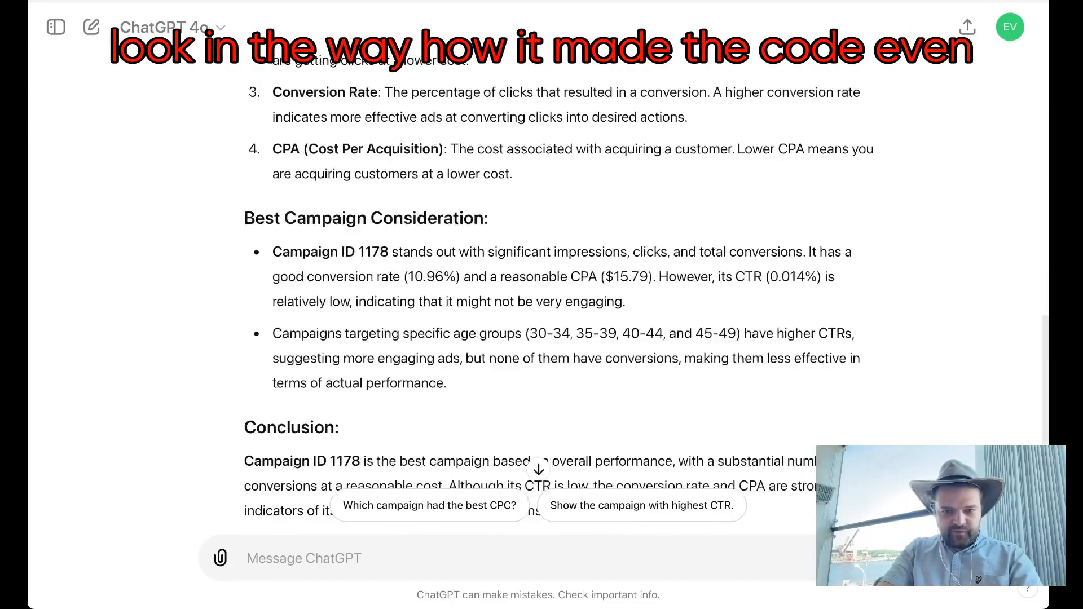
{"action": "left_click", "coordinate": [692, 417]}
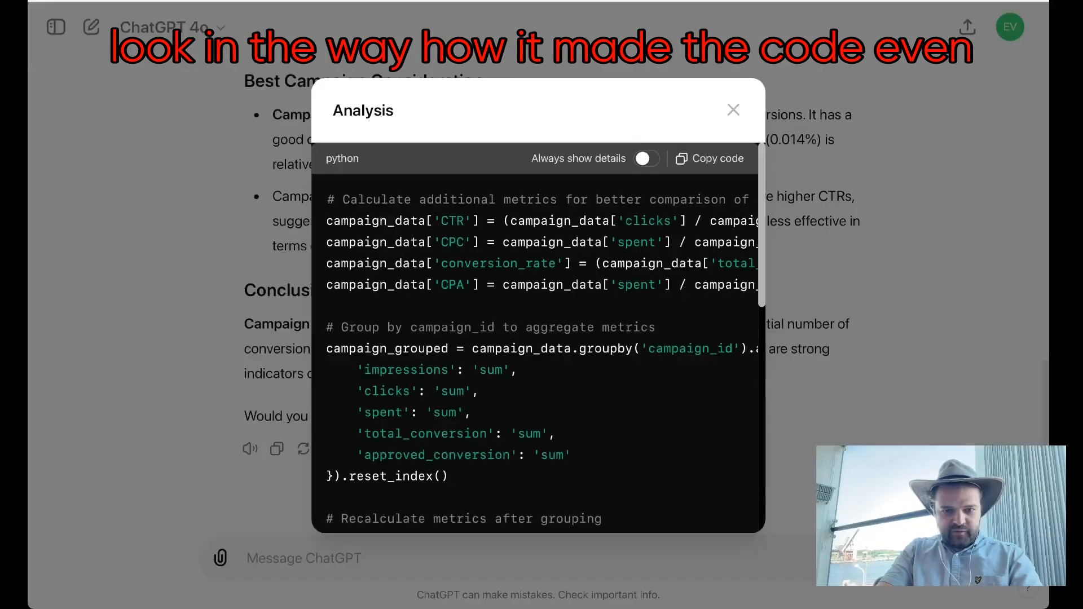
{"action": "scroll", "coordinate": [539, 338], "scroll_direction": "down", "scroll_amount": 5}
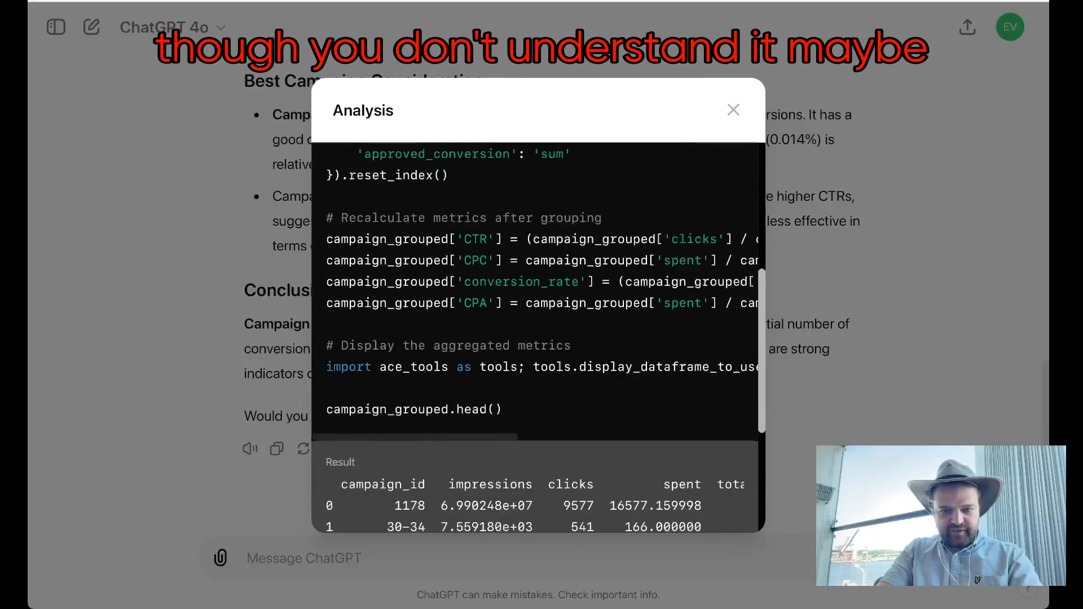
{"action": "scroll", "coordinate": [538, 338], "scroll_direction": "down", "scroll_amount": 2}
{"action": "scroll", "coordinate": [539, 339], "scroll_direction": "up", "scroll_amount": 6}
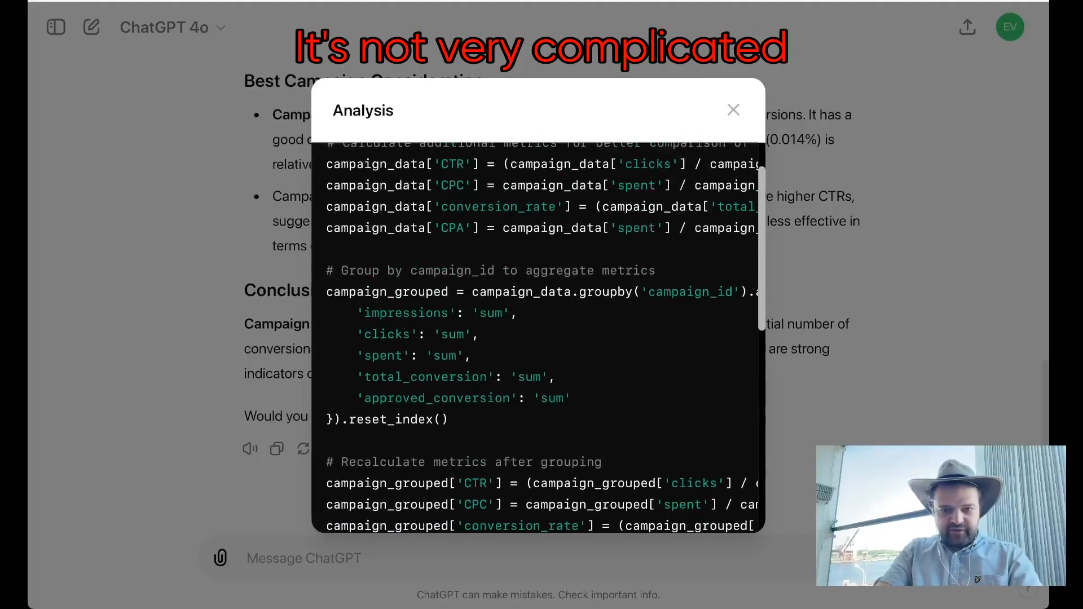
{"action": "scroll", "coordinate": [538, 338], "scroll_direction": "up", "scroll_amount": 1}
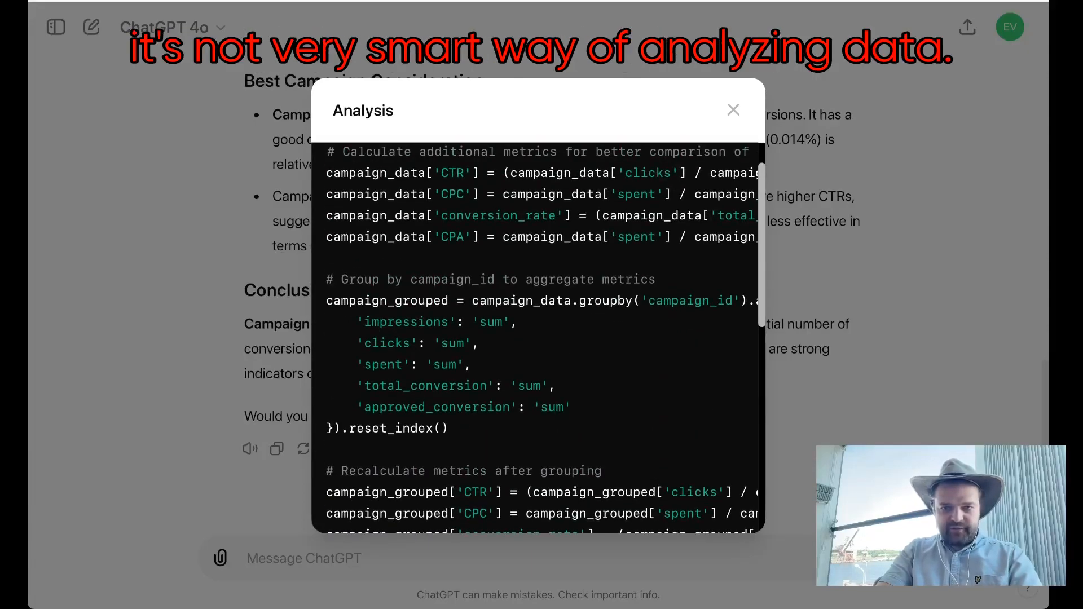
{"action": "left_click", "coordinate": [733, 110]}
{"action": "scroll", "coordinate": [538, 305], "scroll_direction": "up", "scroll_amount": 5}
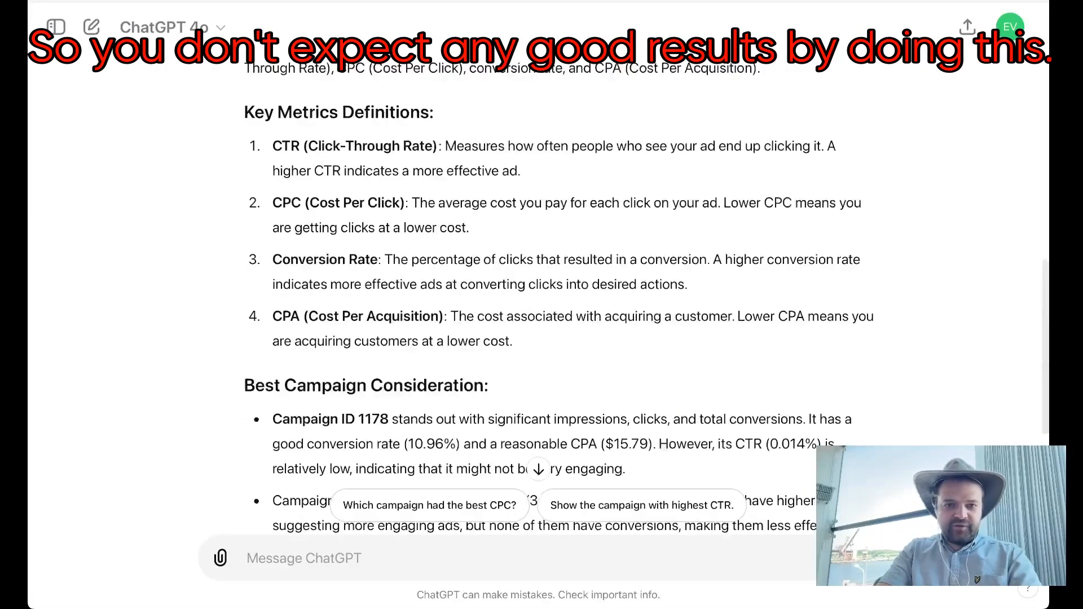
{"action": "scroll", "coordinate": [539, 305], "scroll_direction": "up", "scroll_amount": 10}
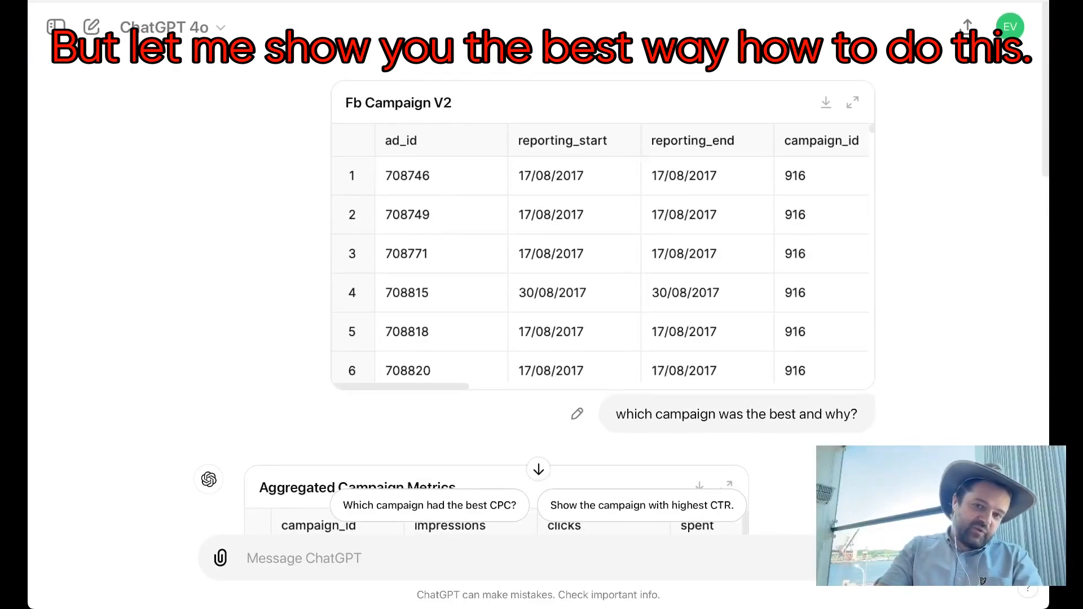
Step: Start a new chat, attach fb-campaign-v2.csv and send the prompt "Describe columns"
{"action": "left_click", "coordinate": [91, 27]}
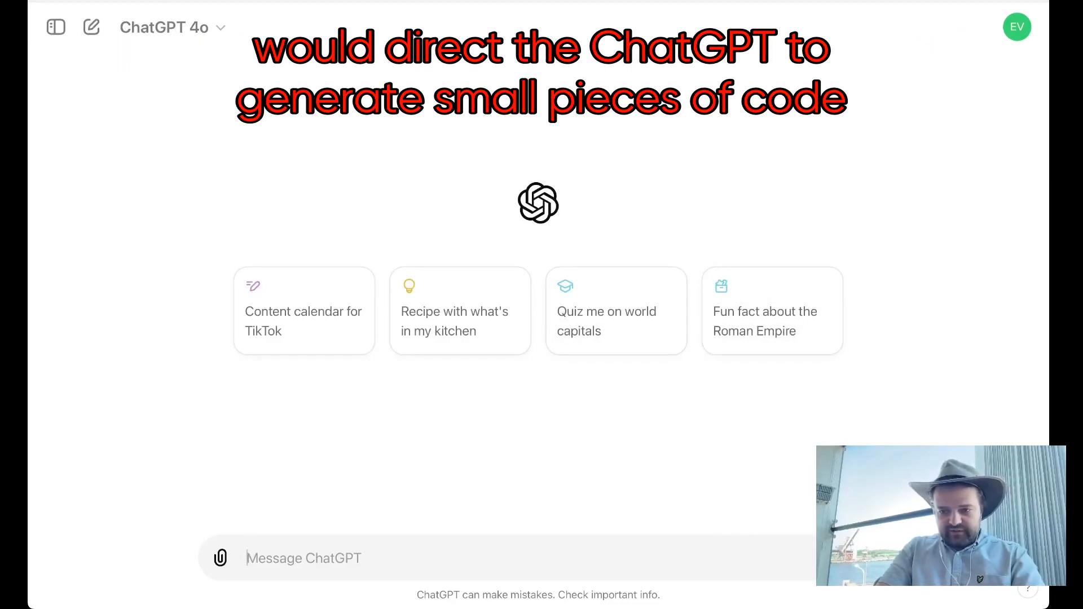
{"action": "left_click_drag", "start_coordinate": [539, 604], "coordinate": [539, 327]}
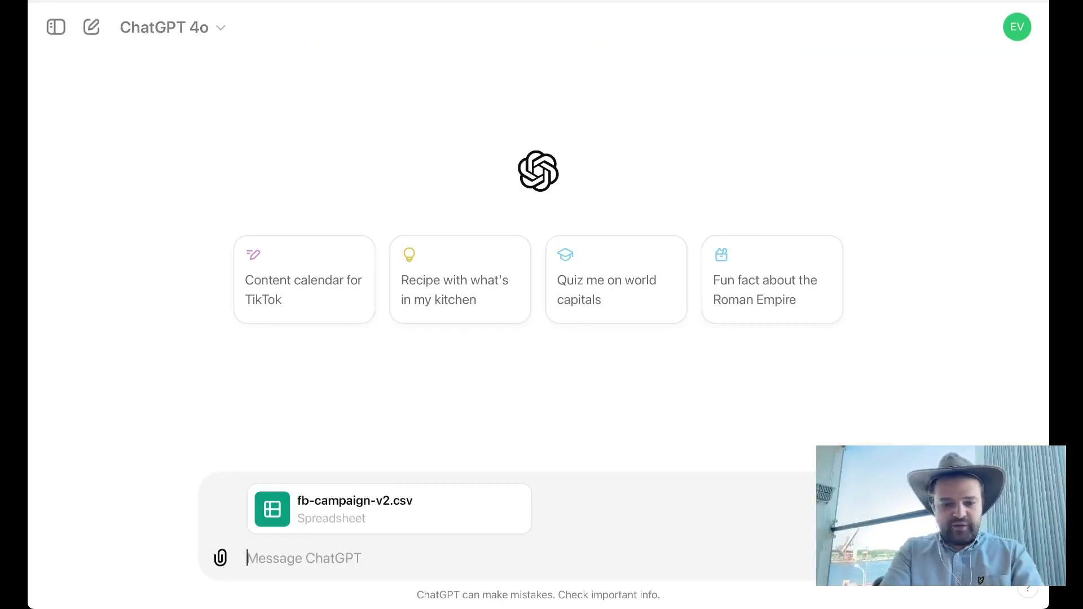
{"action": "type", "text": "Des"}
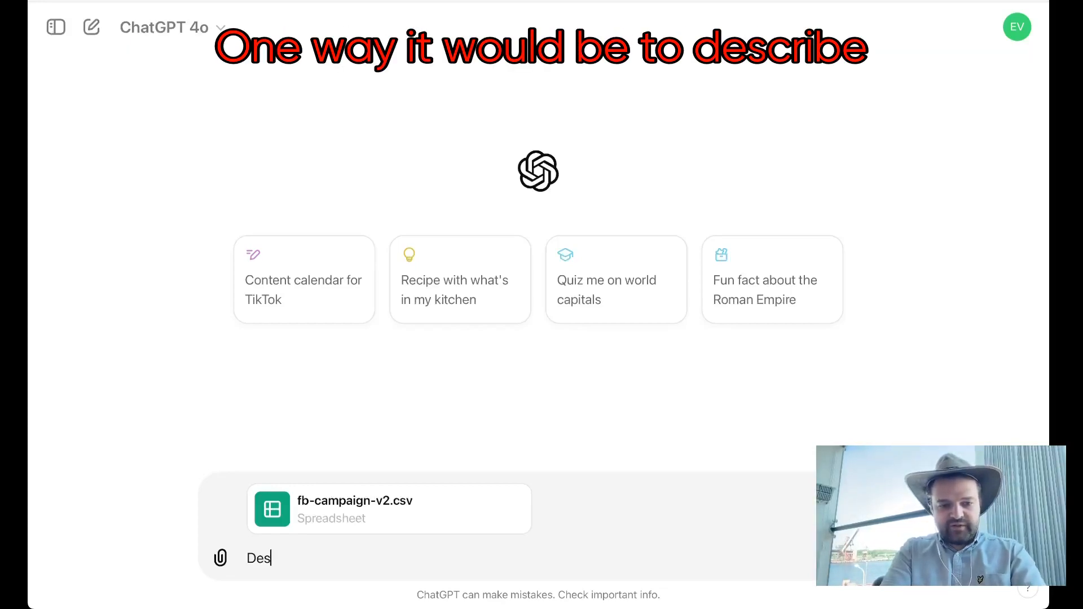
{"action": "type", "text": "cribe colu"}
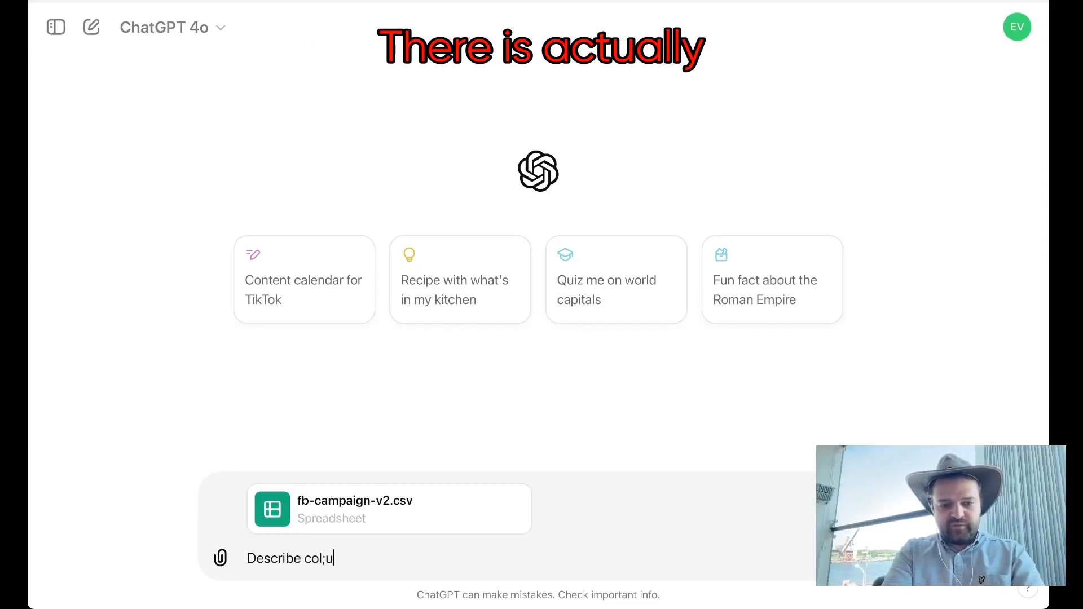
{"action": "type", "text": "mns"}
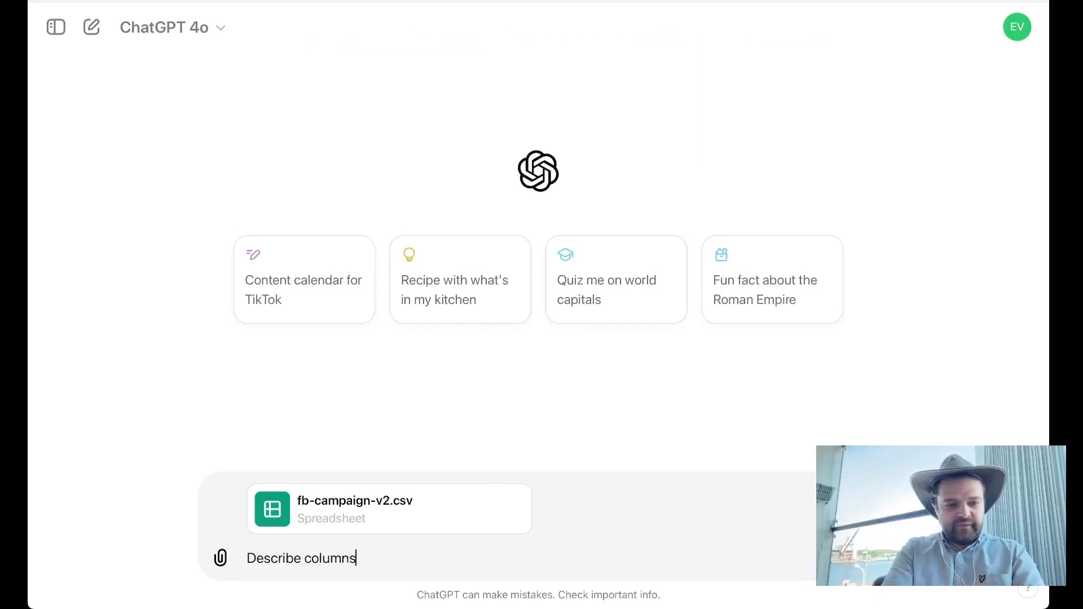
{"action": "key", "text": "Return"}
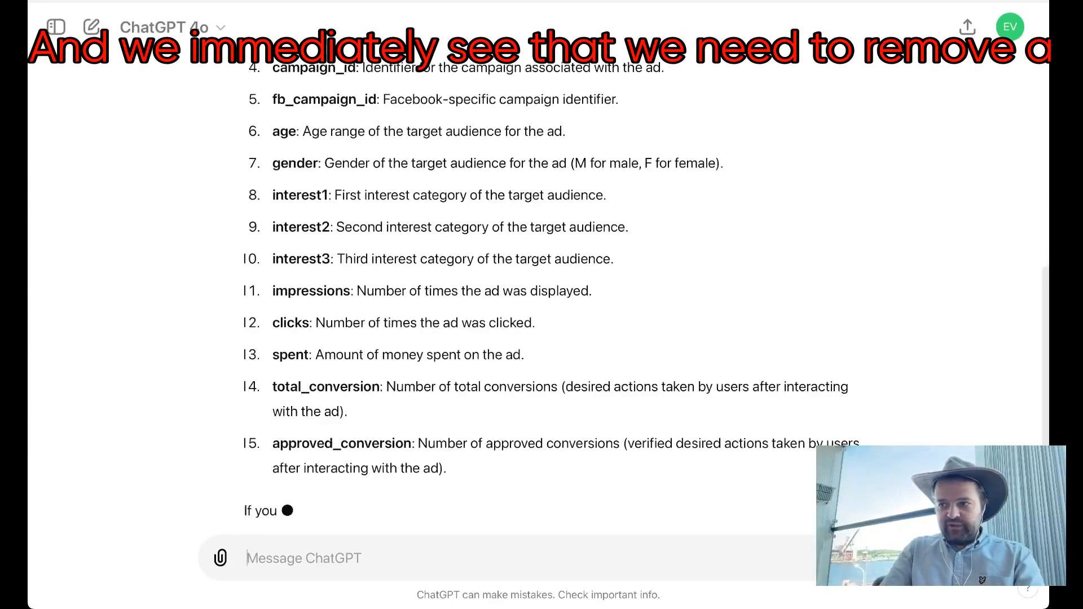
Step: Review the column descriptions for unneeded fields, focusing on ad_id, fb_campaign_id, reporting_start and reporting_end
{"action": "scroll", "coordinate": [539, 315], "scroll_direction": "up", "scroll_amount": 3}
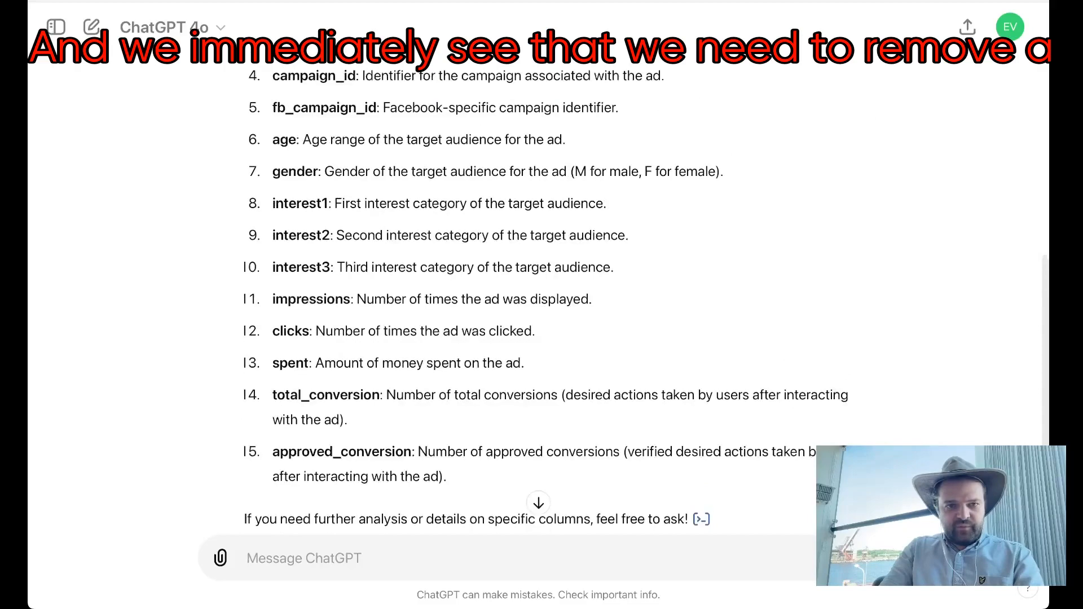
{"action": "scroll", "coordinate": [539, 316], "scroll_direction": "up", "scroll_amount": 3}
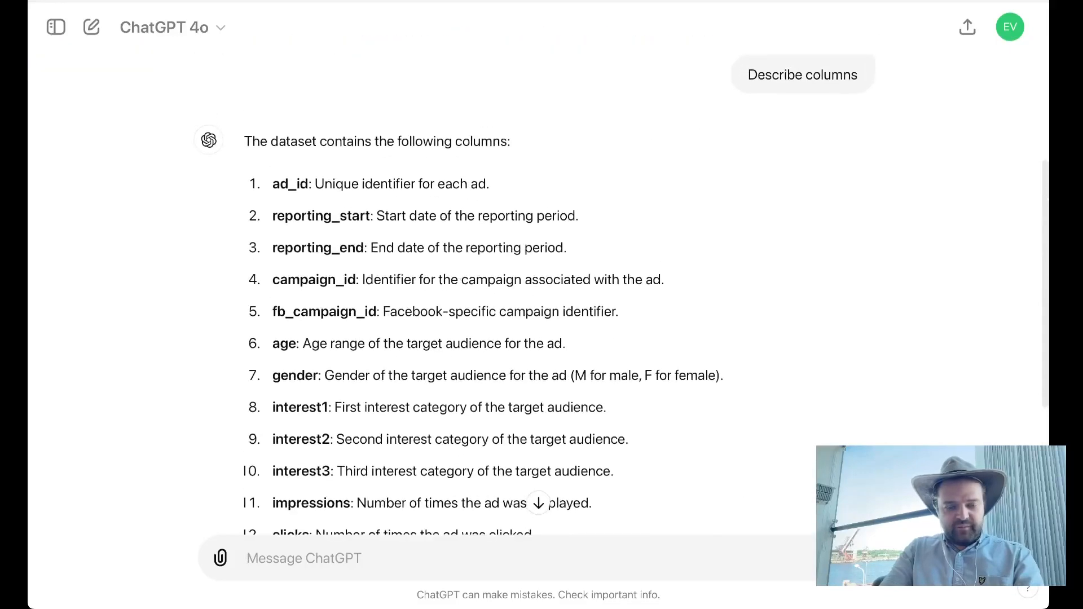
{"action": "left_click_drag", "start_coordinate": [272, 184], "coordinate": [490, 184]}
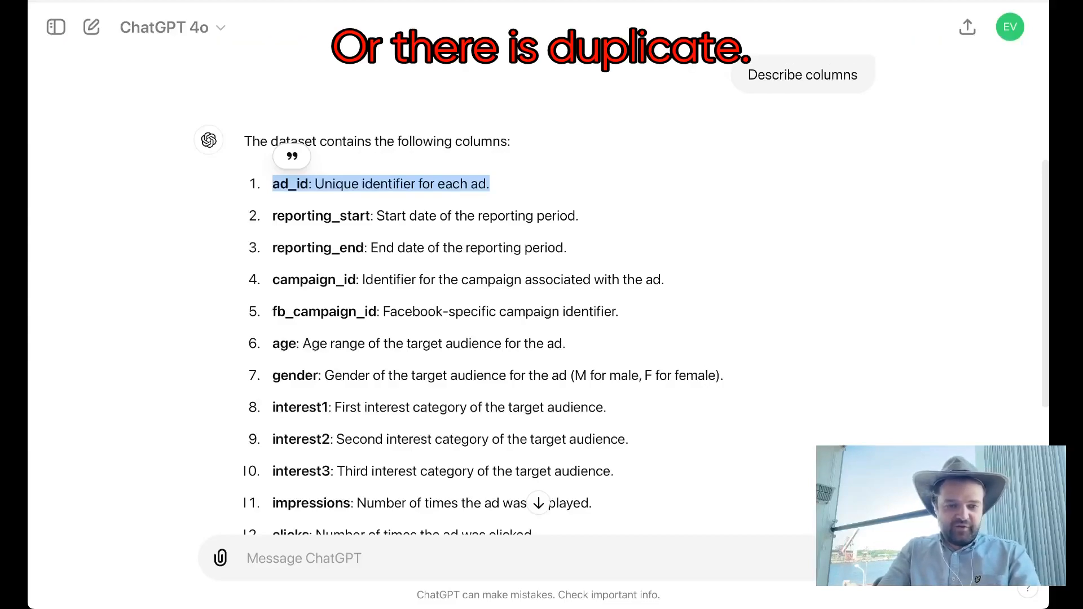
{"action": "left_click_drag", "start_coordinate": [273, 312], "coordinate": [619, 311]}
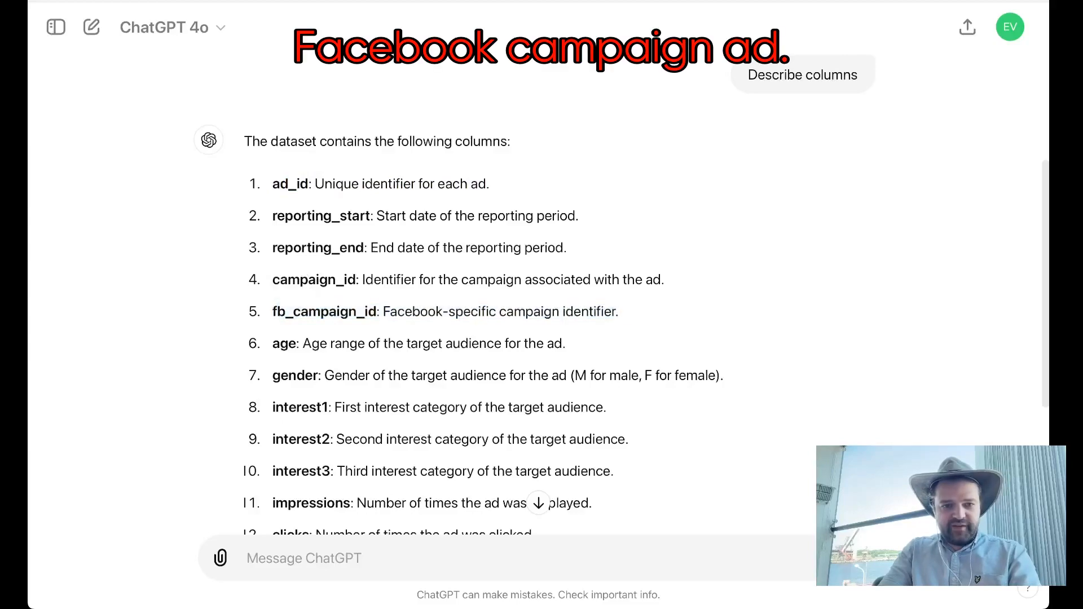
{"action": "left_click_drag", "start_coordinate": [567, 248], "coordinate": [347, 215]}
Step: Draft the prompt "remove columns: ad_id reporting_start reporting_end fb_campaign_id, save as CSV" in the message field
{"action": "key", "text": "super+Tab"}
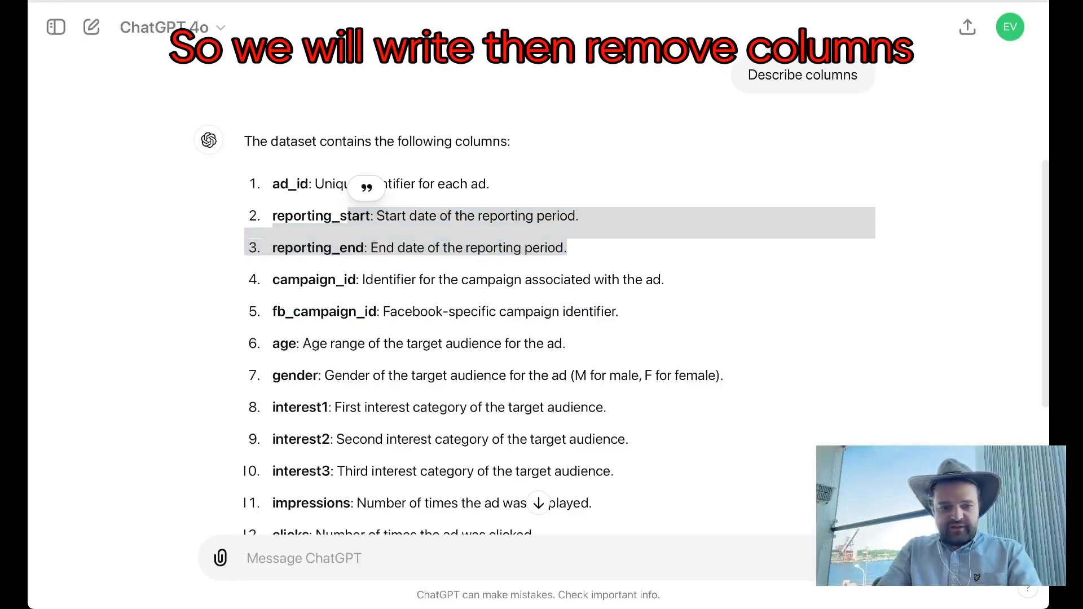
{"action": "left_click", "coordinate": [368, 559]}
{"action": "type", "text": "remove columns: ad_id   reporting_start   reporting_end fb_campaign_id, save as CSV"}
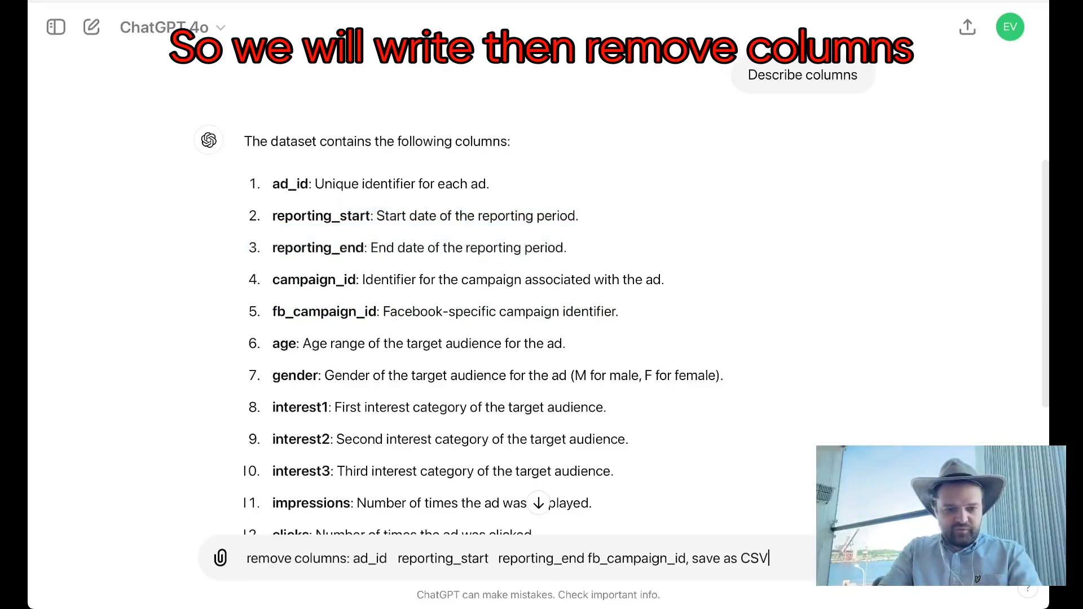
{"action": "left_click", "coordinate": [369, 558]}
{"action": "left_click", "coordinate": [387, 558]}
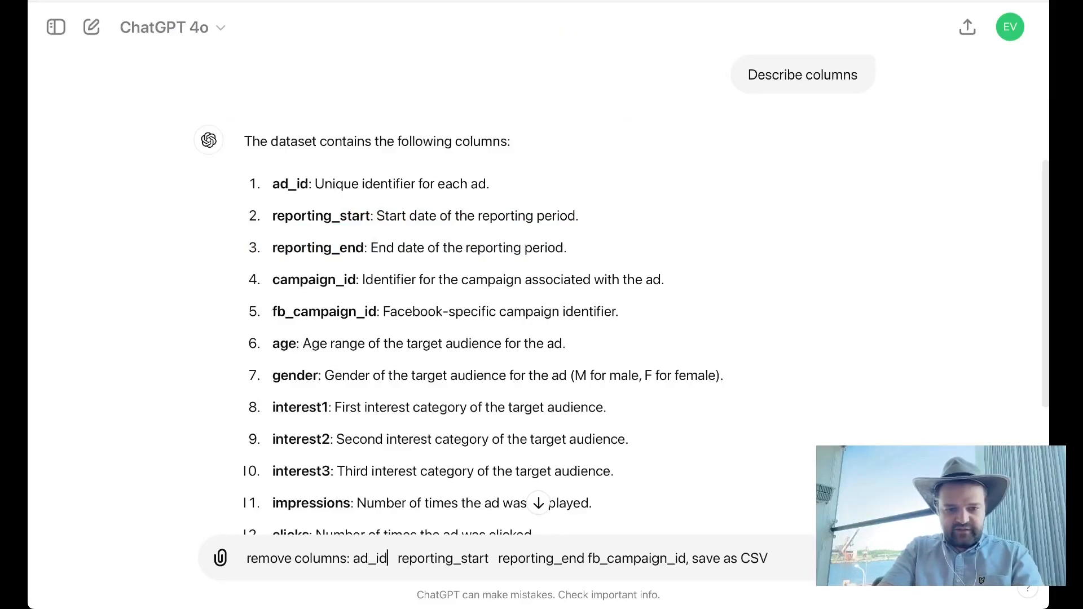
Step: Separate ad_id, reporting_start, reporting_end and fb_campaign_id with commas in the drafted prompt, removing the extra spaces
{"action": "left_click", "coordinate": [398, 558]}
{"action": "key", "text": "BackSpace"}
{"action": "type", "text": ","}
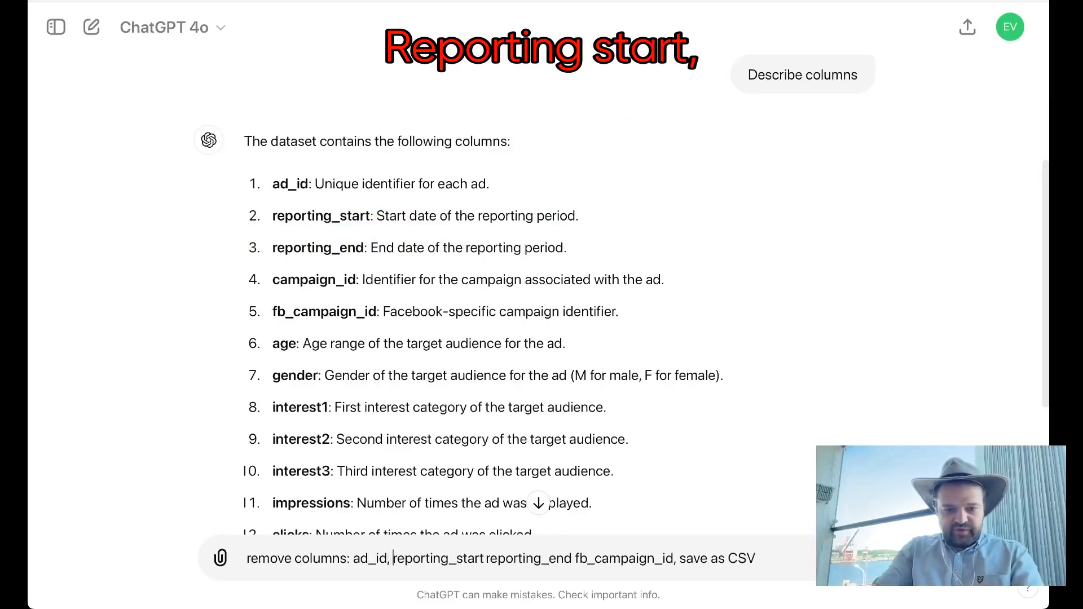
{"action": "left_click", "coordinate": [490, 559]}
{"action": "key", "text": "Left"}
{"action": "key", "text": "BackSpace"}
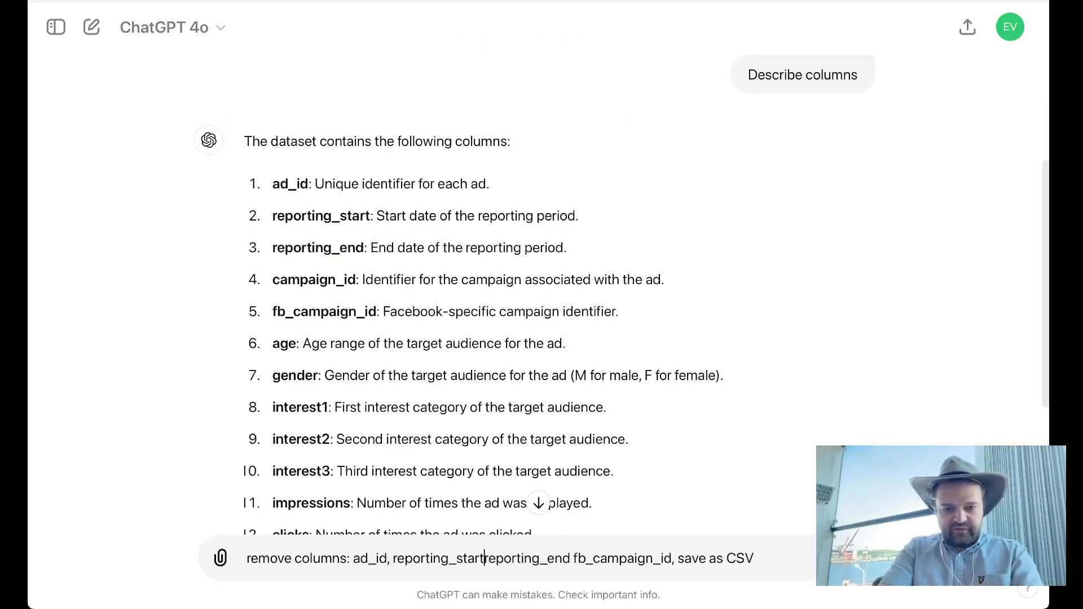
{"action": "type", "text": ", "}
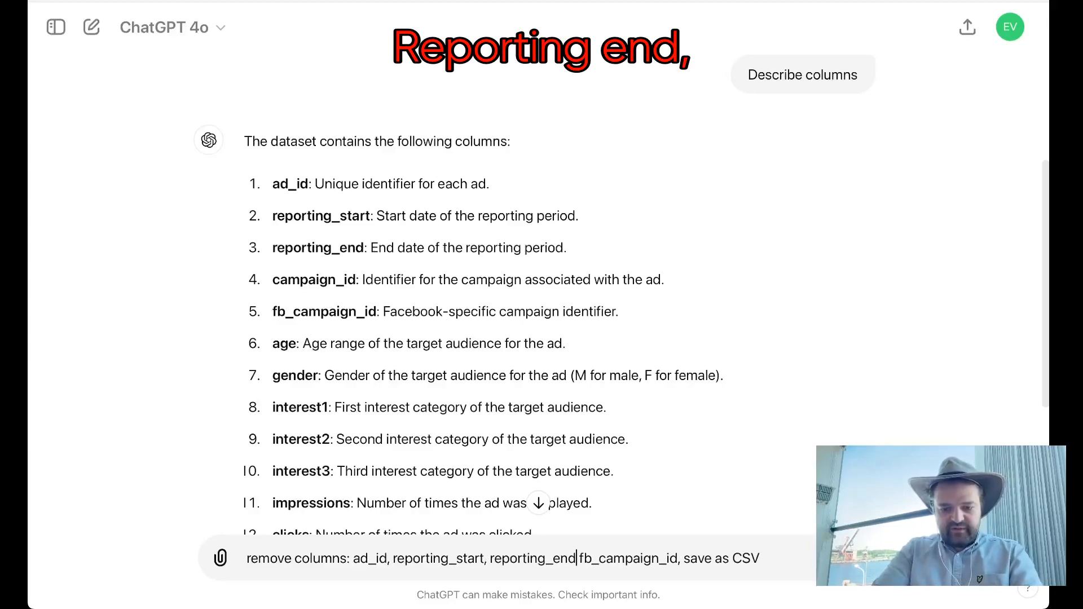
{"action": "type", "text": ","}
Step: Check the "save as CSV" instruction at the end of the column-removal prompt and send the prompt
{"action": "left_click", "coordinate": [707, 558]}
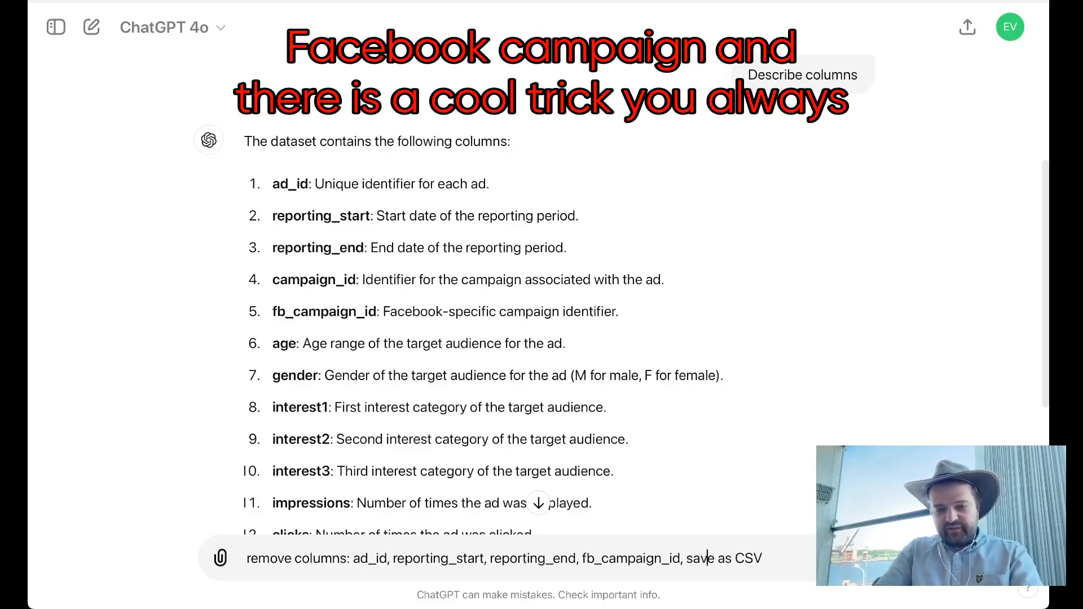
{"action": "left_click_drag", "start_coordinate": [687, 558], "coordinate": [763, 558]}
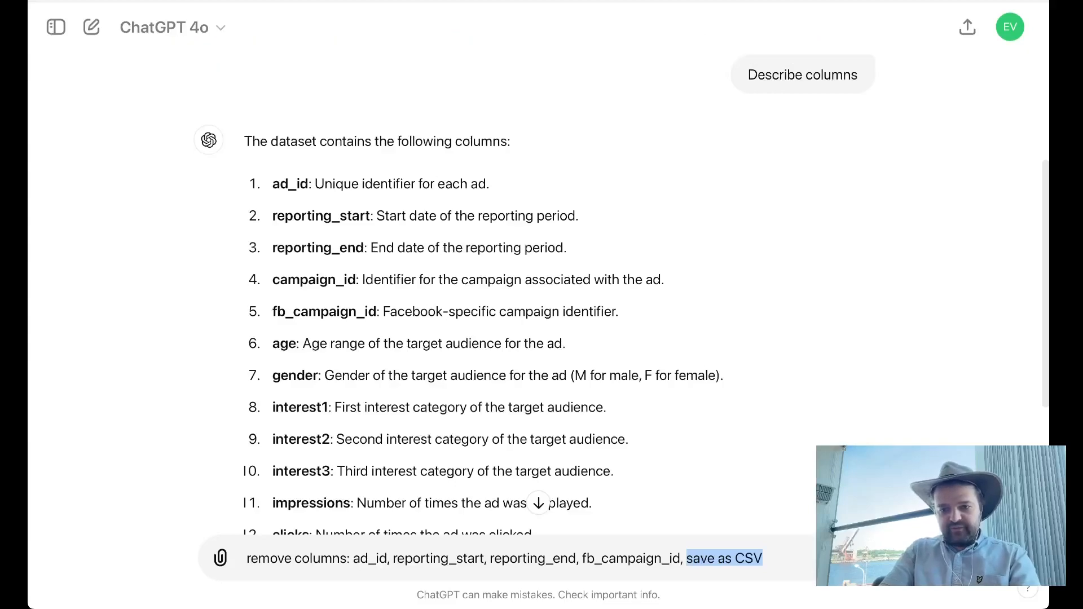
{"action": "key", "text": "Right"}
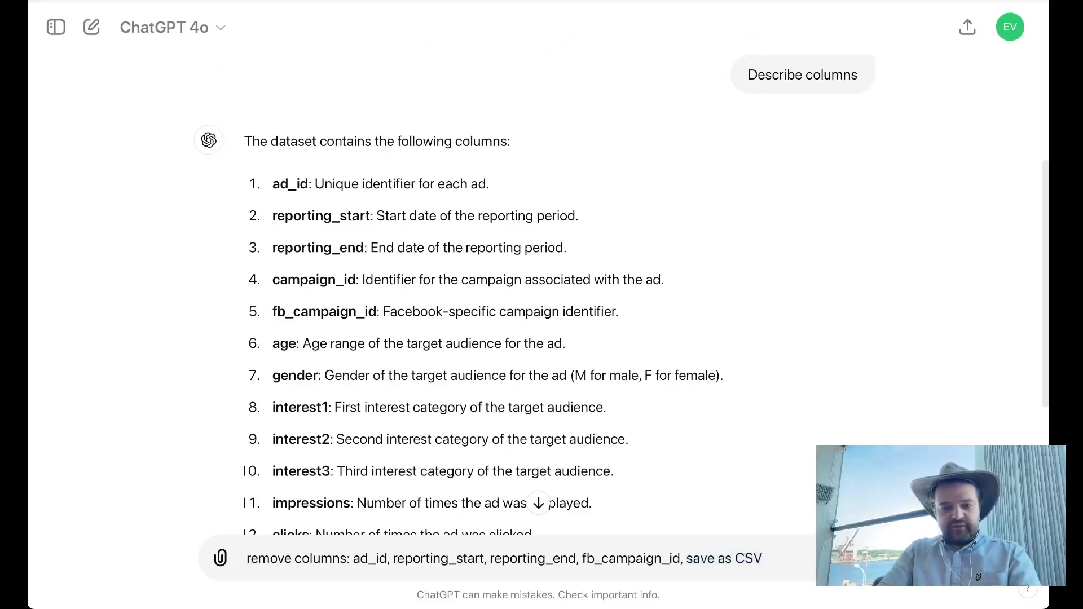
{"action": "key", "text": "Return"}
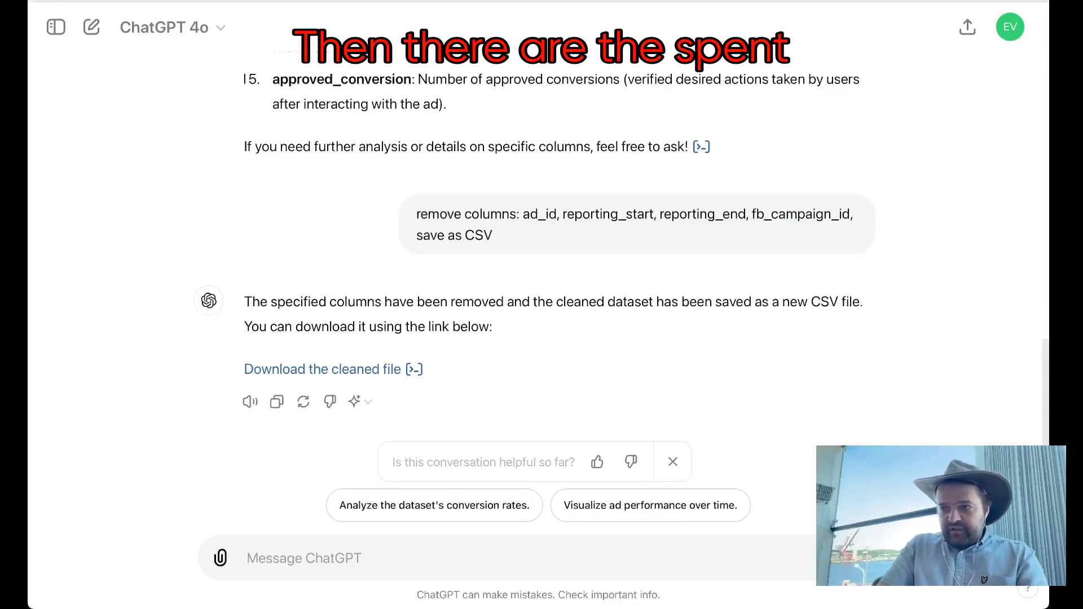
Step: Send the prompt "Remove rows where spent = 0, save CSV" and inspect the Python code behind the answer
{"action": "scroll", "coordinate": [541, 282], "scroll_direction": "up", "scroll_amount": 5}
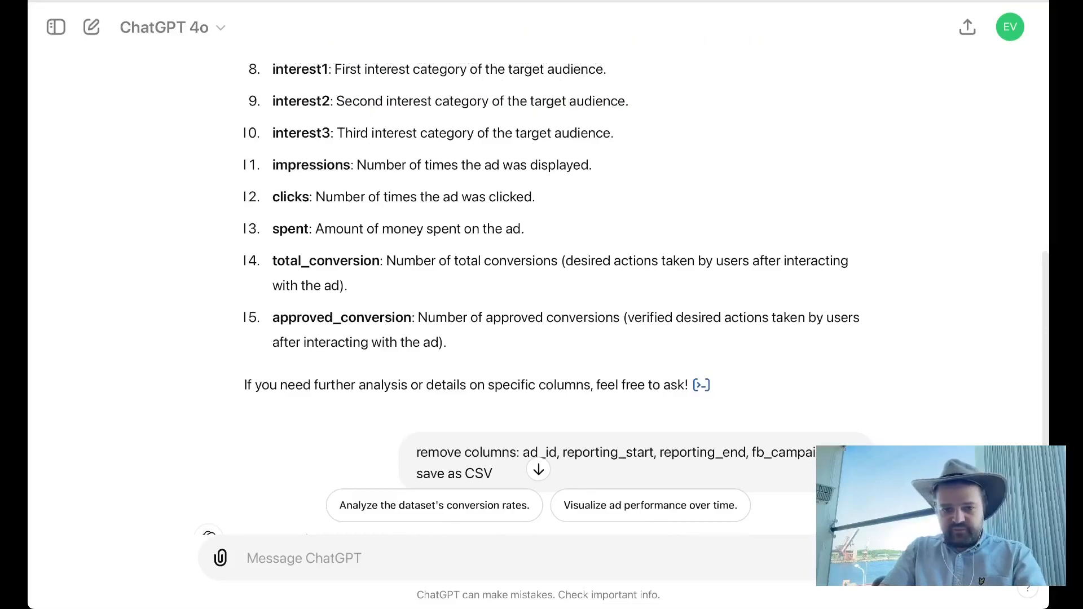
{"action": "type", "text": "Remove rows where spent = 0, save CSV"}
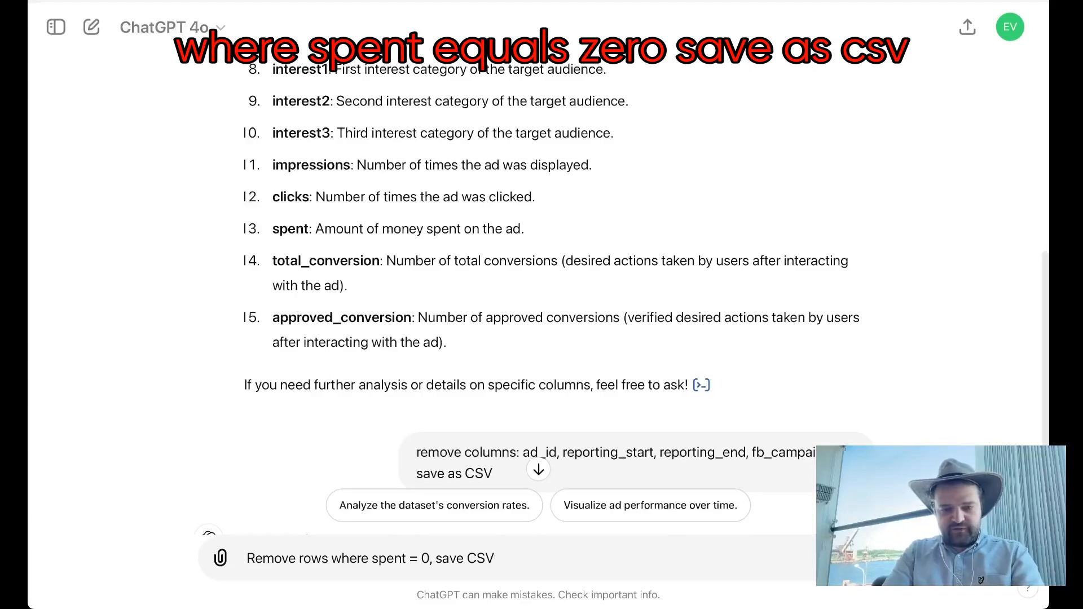
{"action": "key", "text": "Return"}
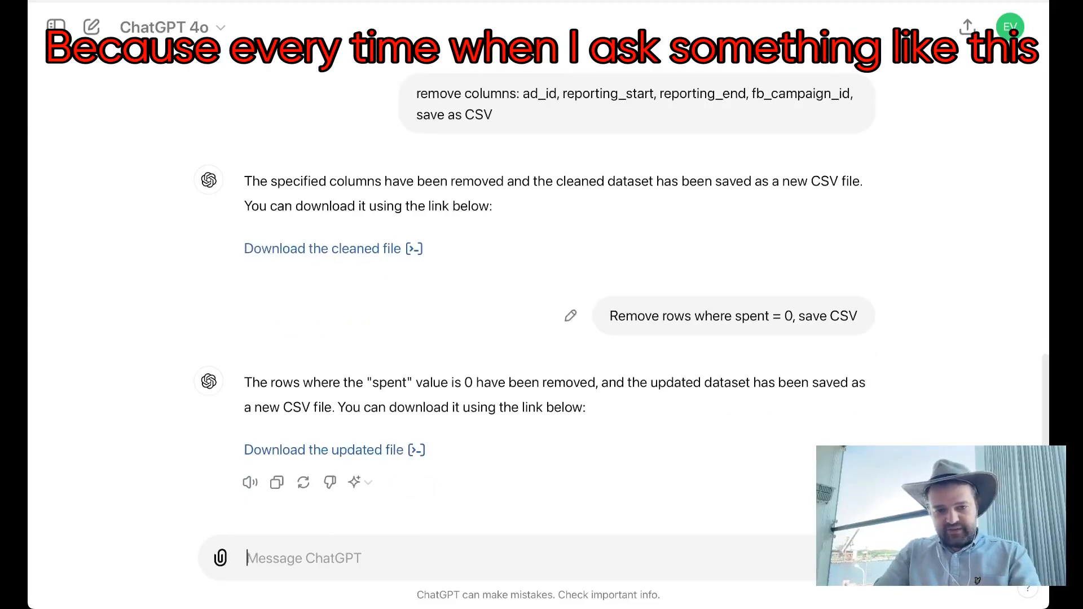
{"action": "left_click", "coordinate": [416, 449]}
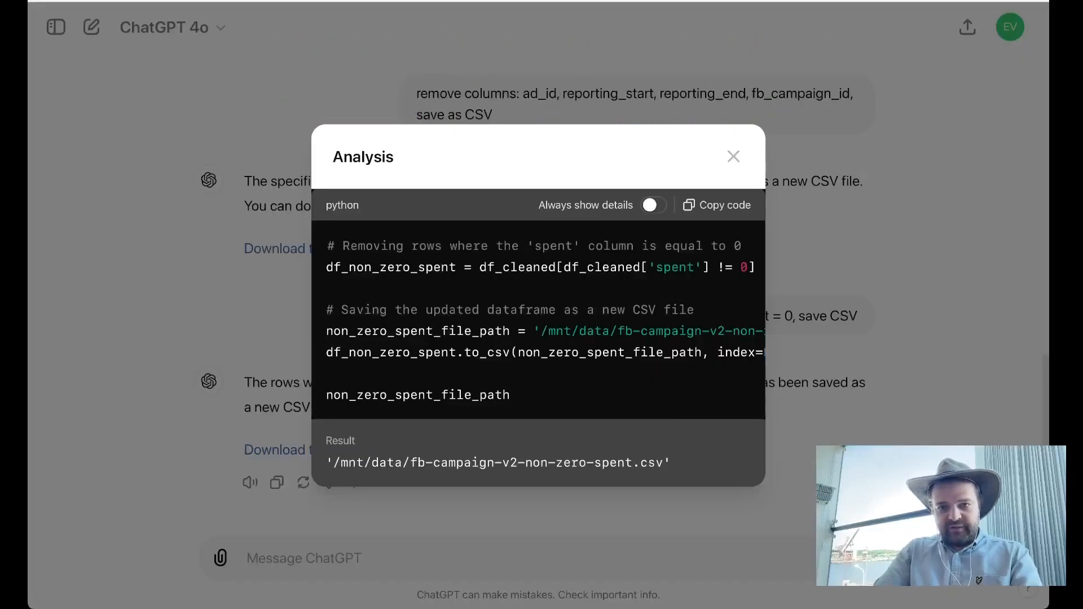
{"action": "left_click", "coordinate": [734, 156]}
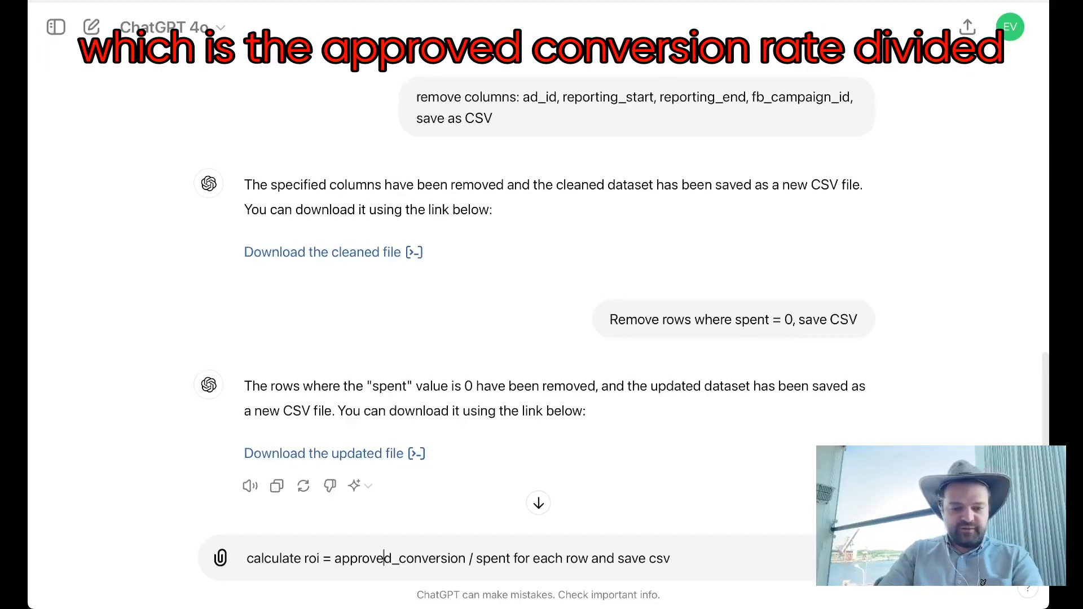
Step: Check the formula terms and send the prompt "calculate roi = approved_conversion / spent for each row and save csv"
{"action": "double_click", "coordinate": [384, 559]}
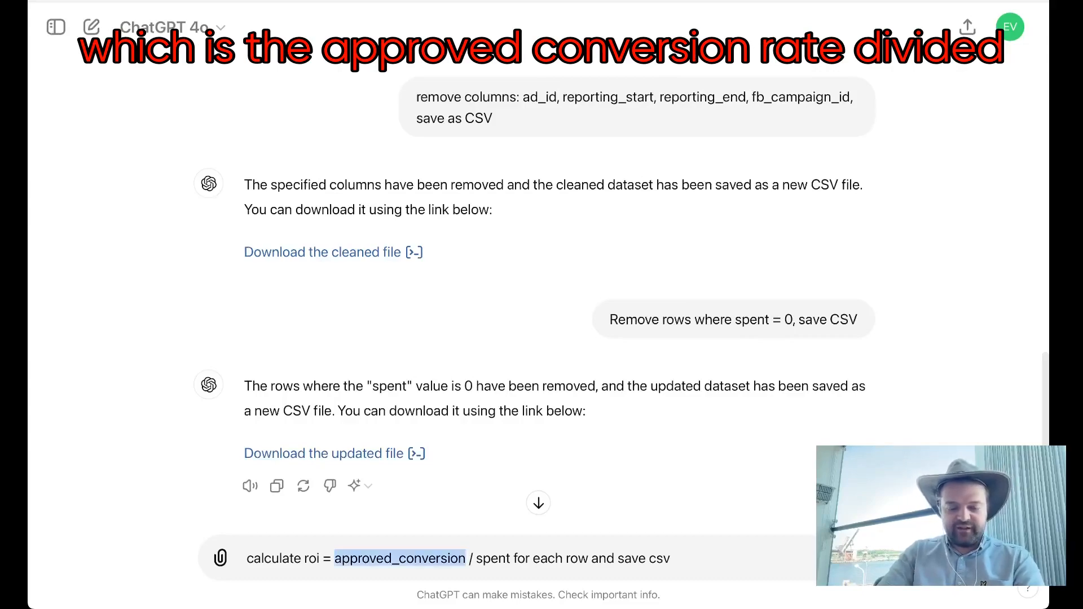
{"action": "double_click", "coordinate": [493, 558]}
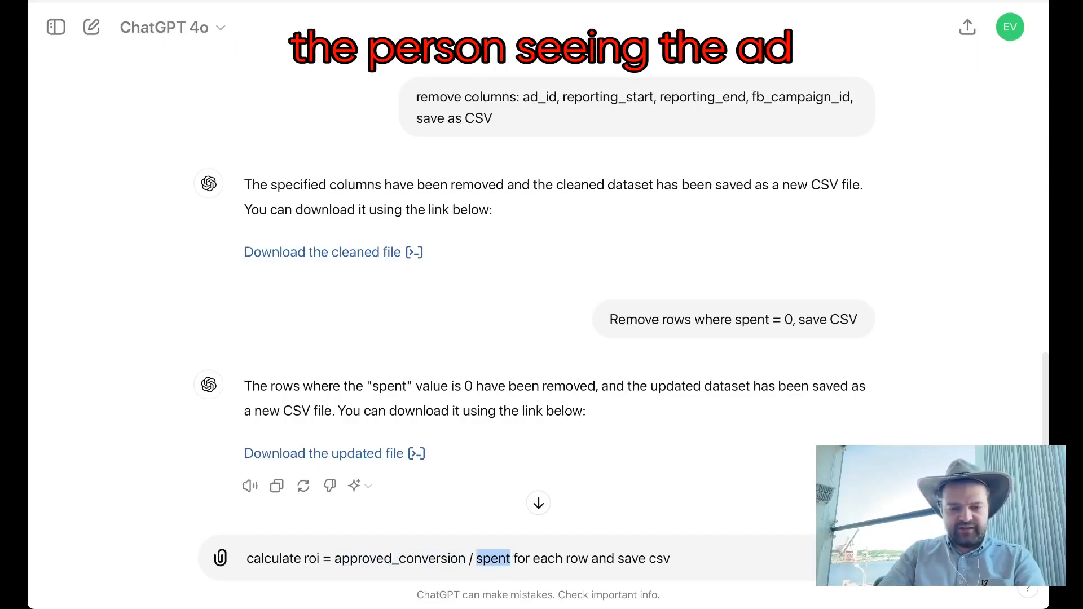
{"action": "left_click", "coordinate": [514, 558]}
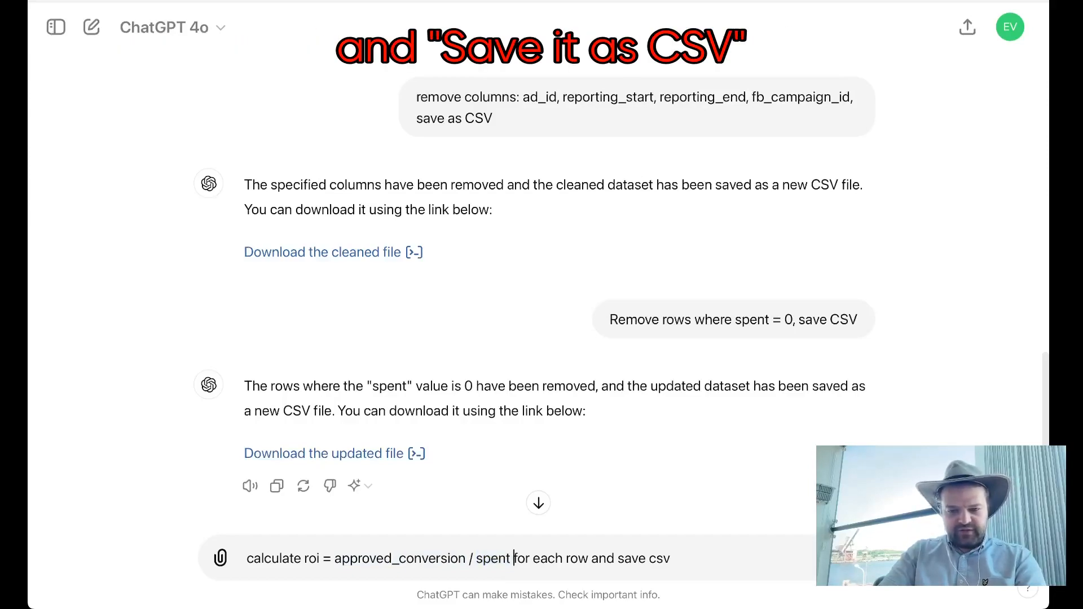
{"action": "key", "text": "Return"}
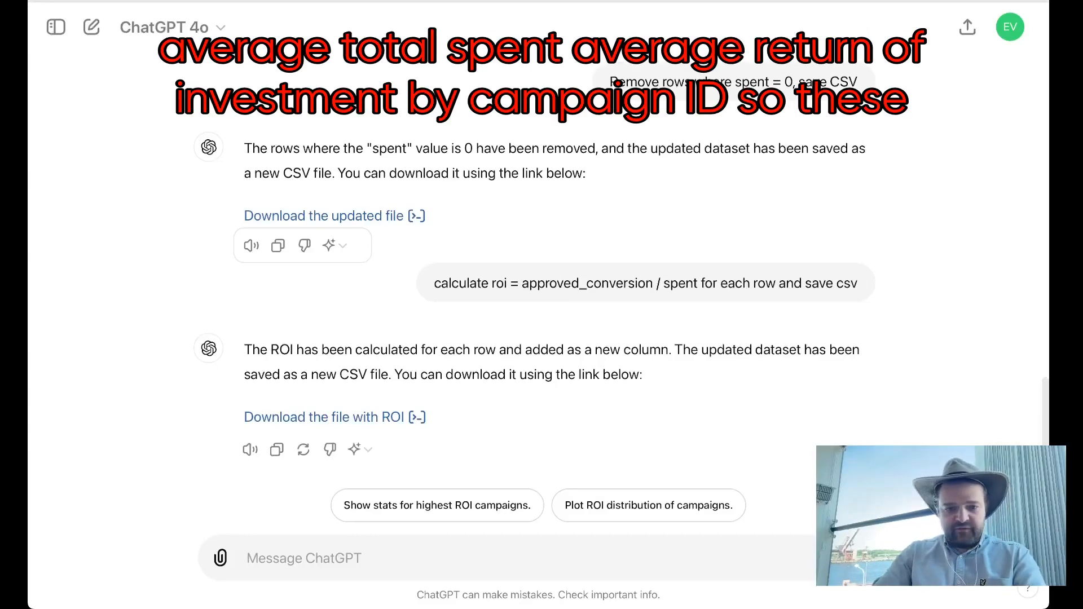
Step: Draft the prompt "Plot total spent and average roi by campaign_id as bar charts, X axis campaign_id", with roi in lowercase
{"action": "key", "text": "super+Tab"}
{"action": "type", "text": "Plot total spent and average ROI by campaign_id as bar charts, X axis campaign_id"}
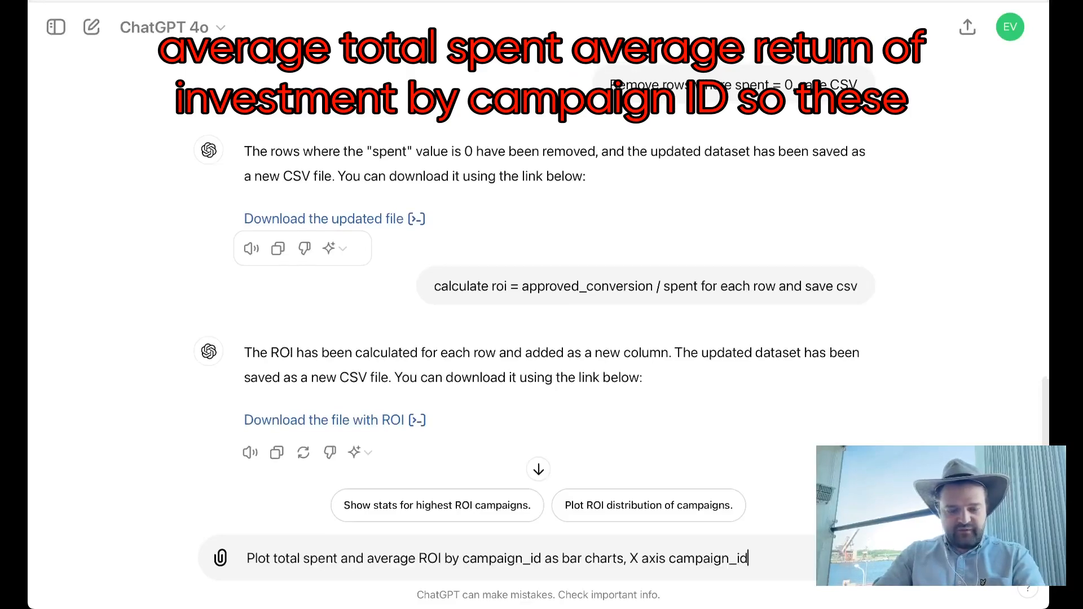
{"action": "double_click", "coordinate": [428, 559]}
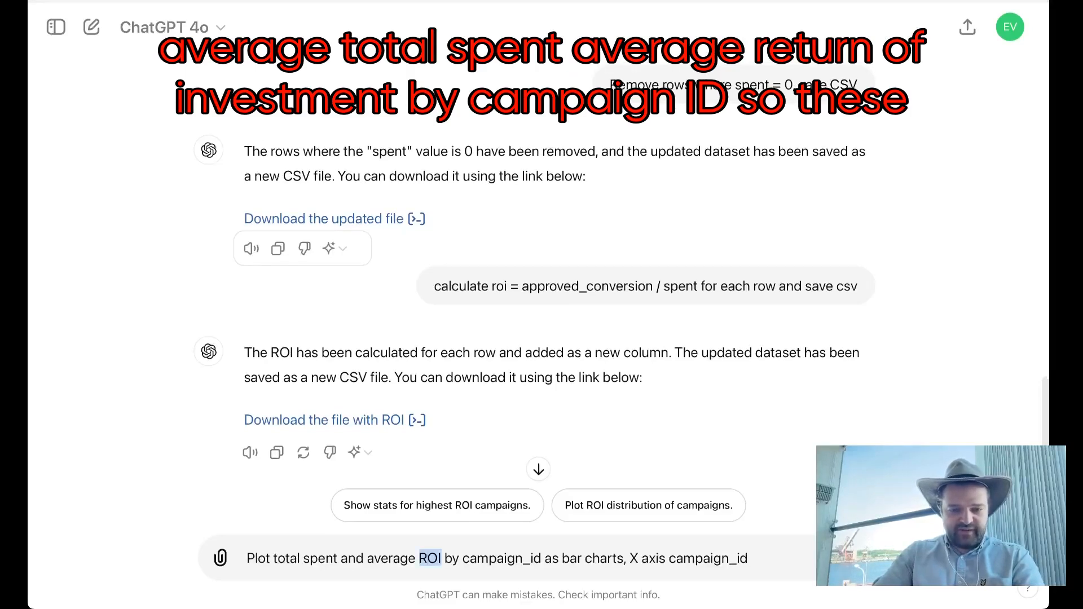
{"action": "double_click", "coordinate": [504, 559]}
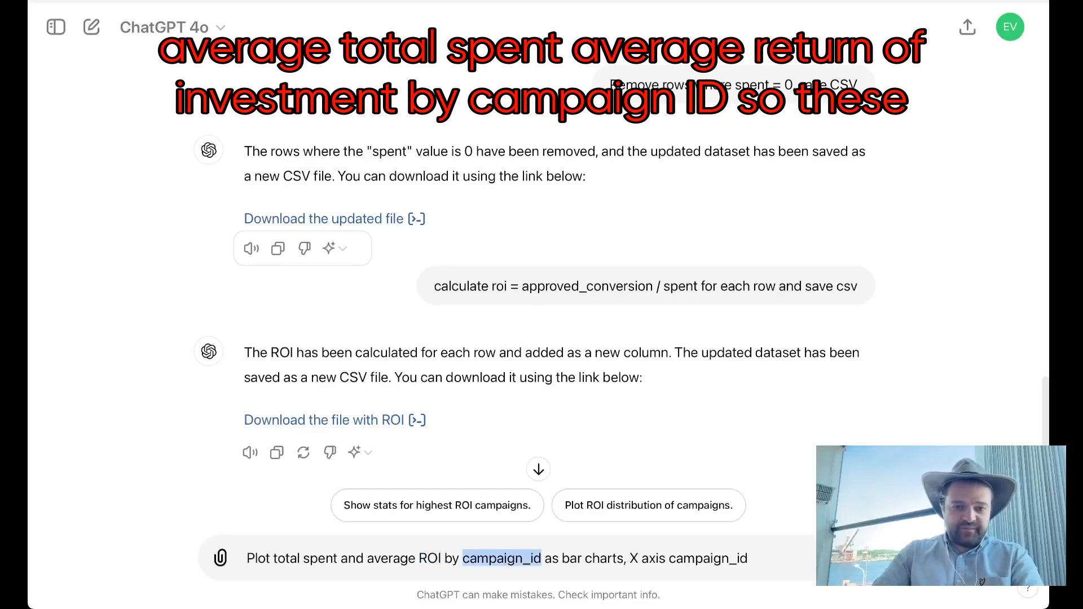
{"action": "double_click", "coordinate": [429, 559]}
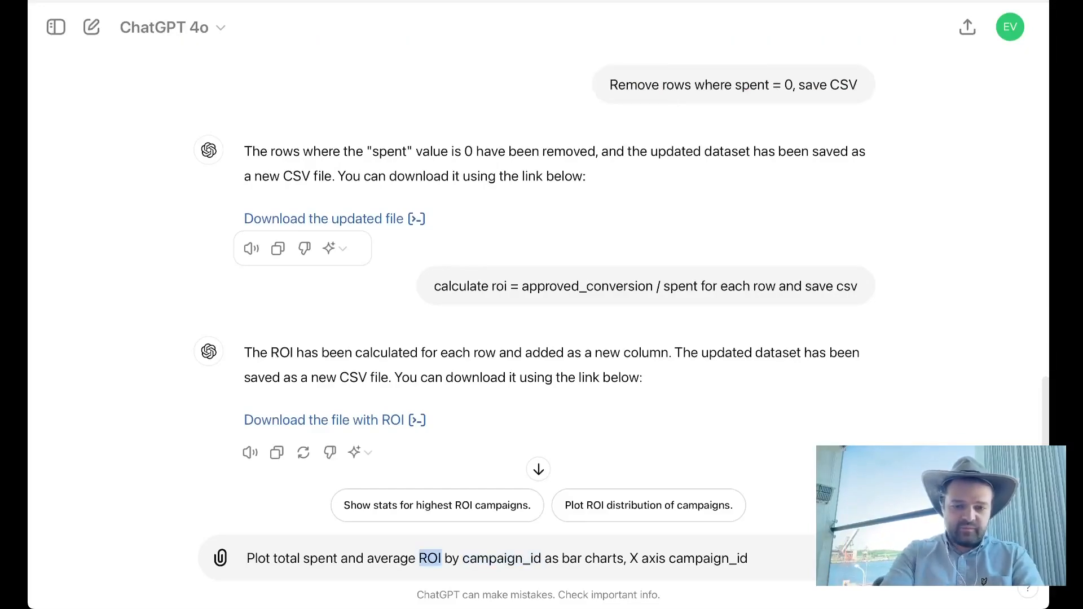
{"action": "type", "text": "roi"}
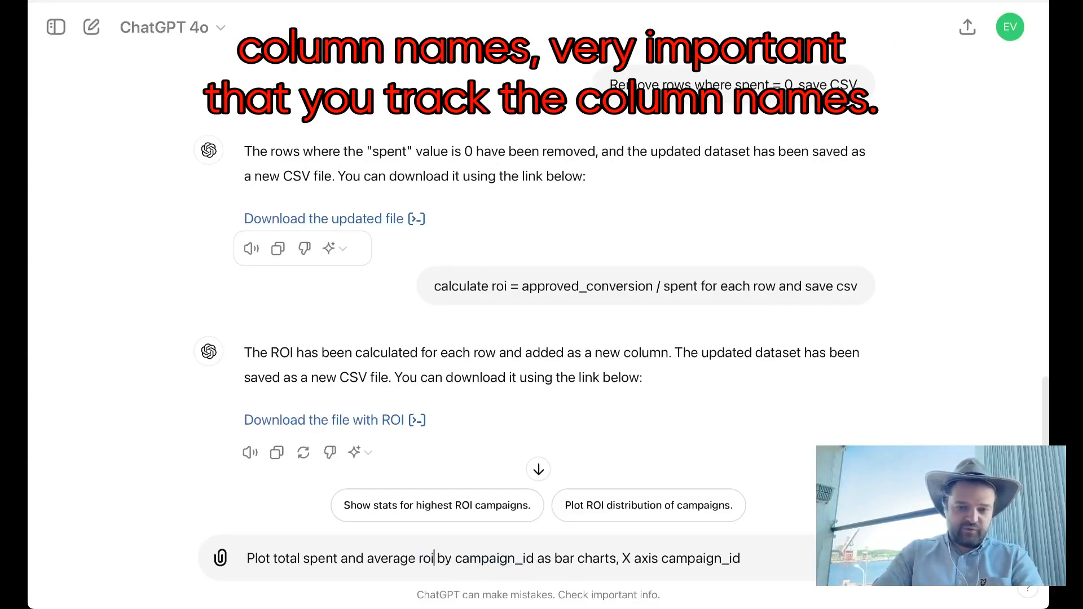
Step: Check the column names roi and campaign_id, the bar charts wording and the X axis in the drafted plot prompt against the ROI prompt
{"action": "double_click", "coordinate": [495, 559]}
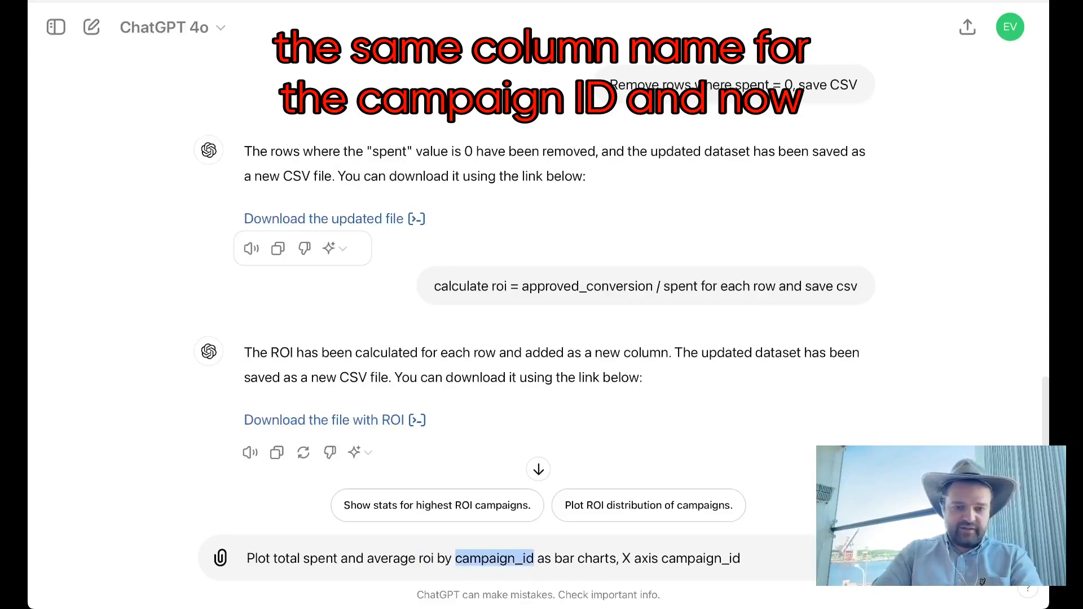
{"action": "double_click", "coordinate": [426, 559]}
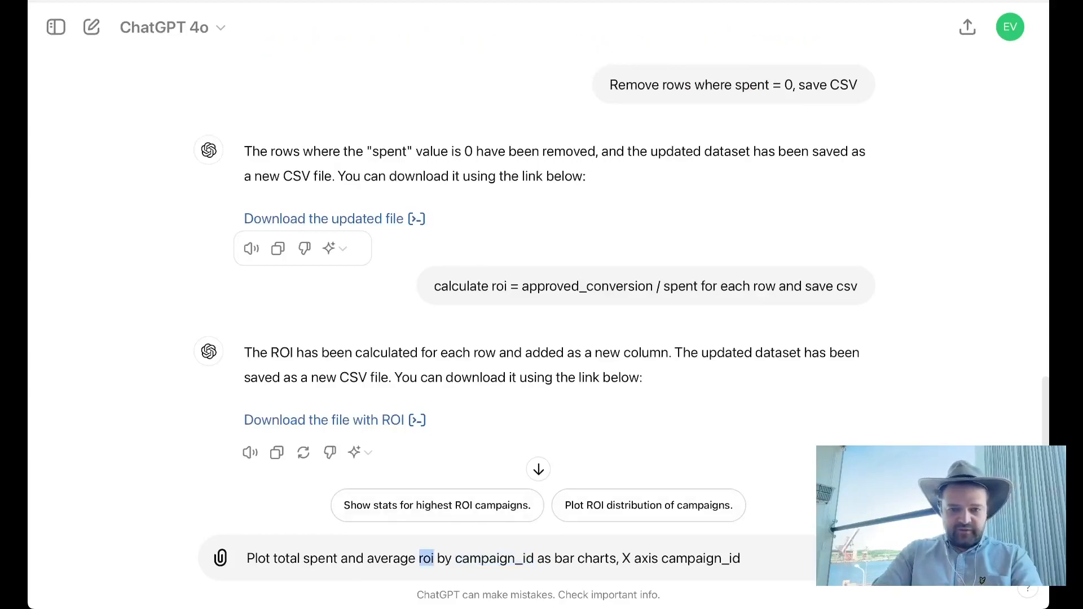
{"action": "left_click_drag", "start_coordinate": [442, 286], "coordinate": [765, 286]}
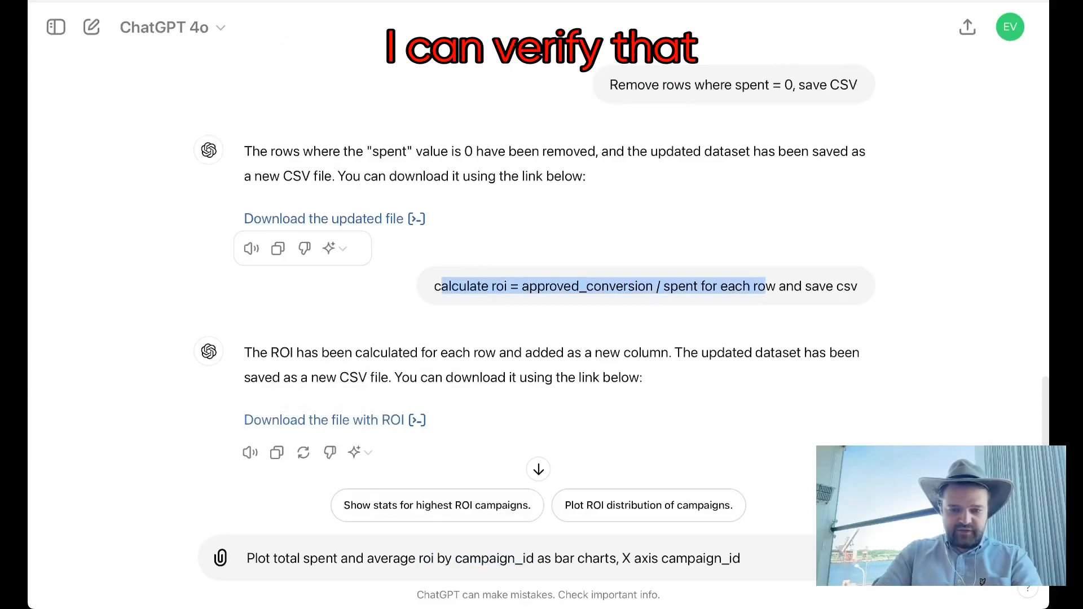
{"action": "left_click", "coordinate": [578, 558]}
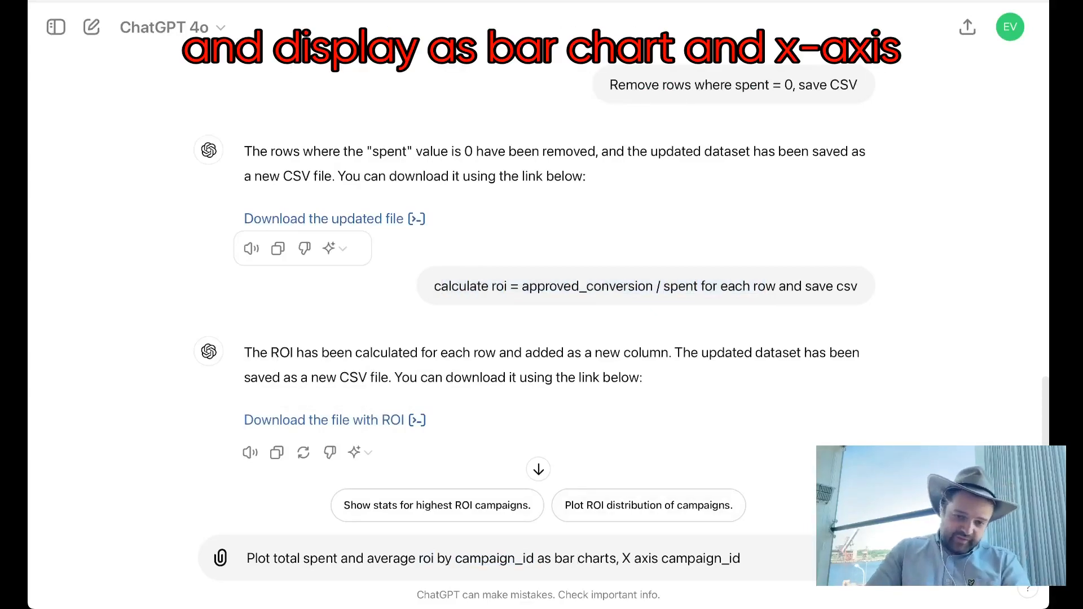
{"action": "left_click_drag", "start_coordinate": [554, 558], "coordinate": [631, 558]}
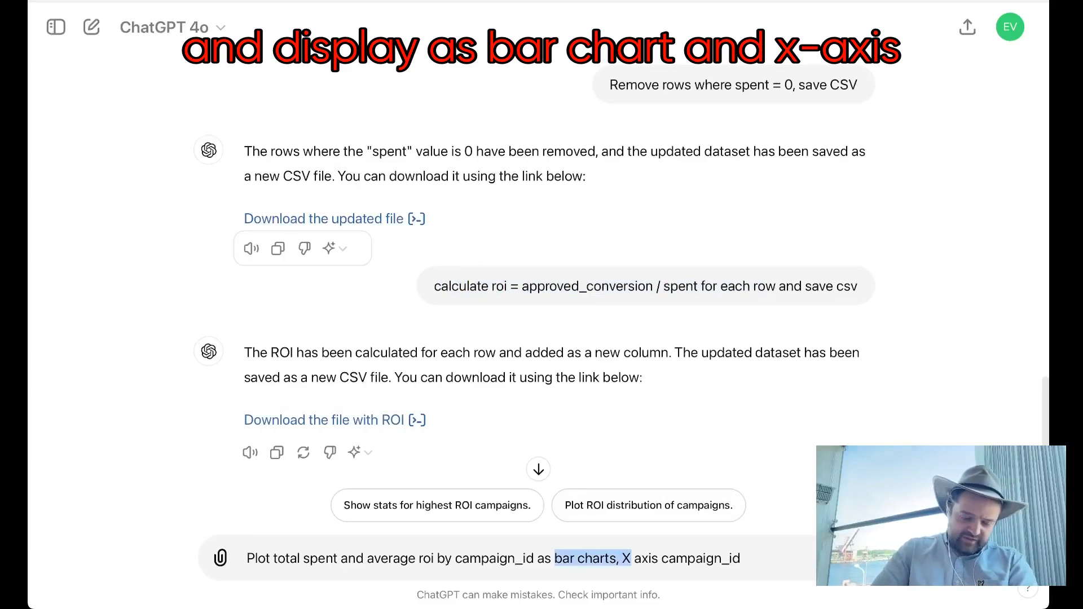
{"action": "left_click", "coordinate": [631, 558]}
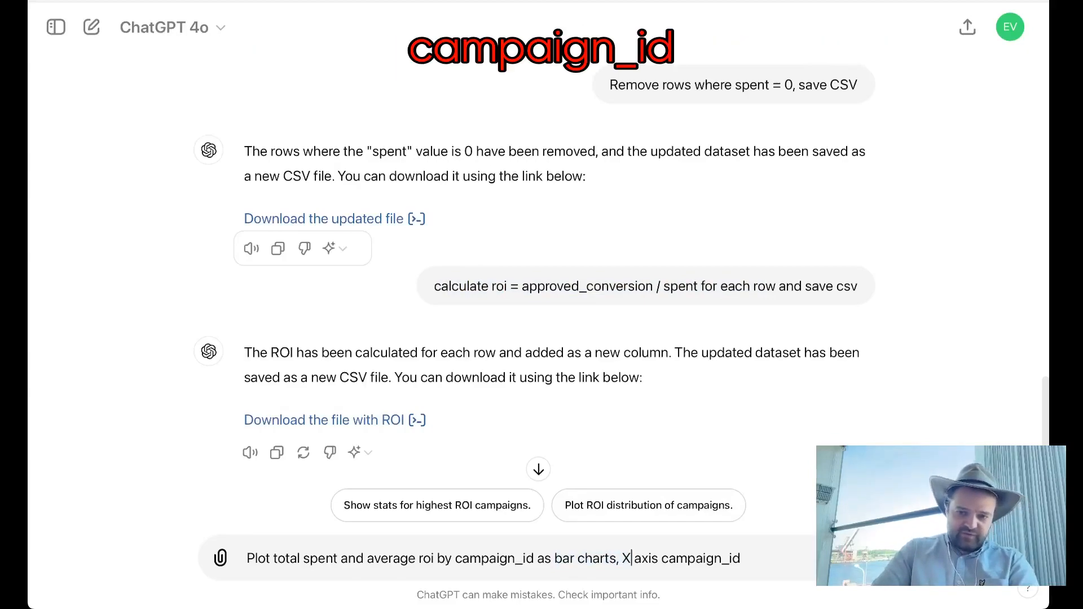
{"action": "left_click_drag", "start_coordinate": [661, 558], "coordinate": [741, 559]}
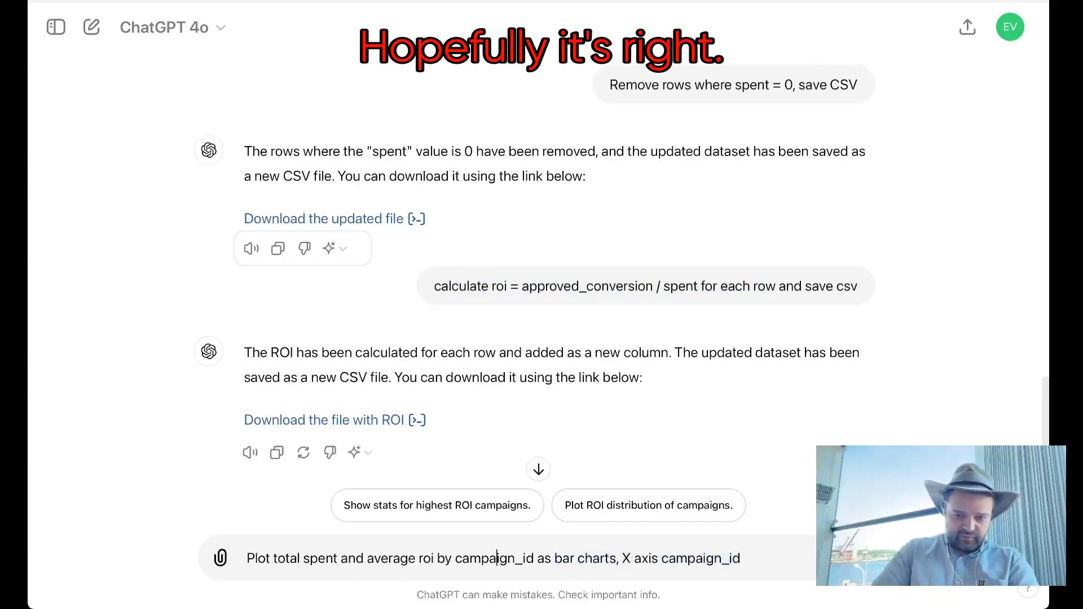
{"action": "double_click", "coordinate": [497, 559]}
{"action": "left_click", "coordinate": [676, 558]}
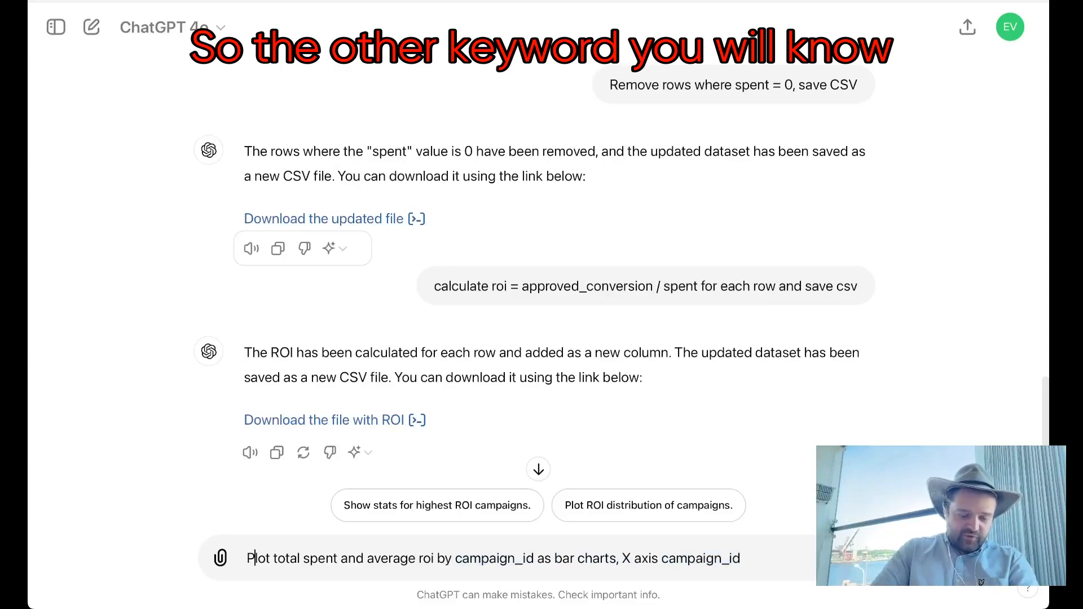
Step: Review the action keywords in the drafted plot prompt and in the earlier remove, calculate and describe prompts of the conversation
{"action": "double_click", "coordinate": [255, 558]}
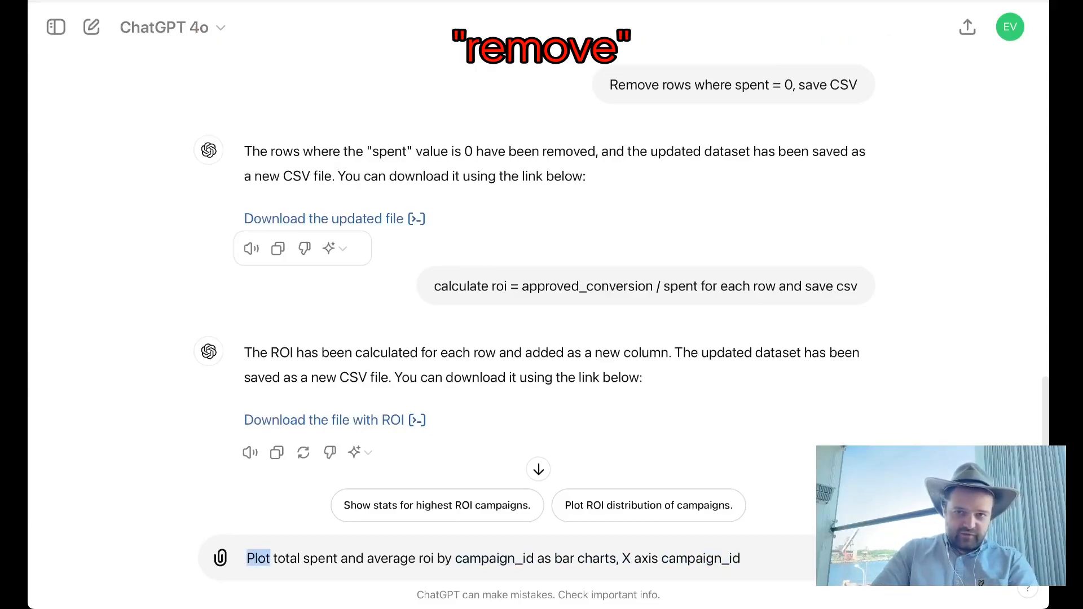
{"action": "double_click", "coordinate": [634, 85]}
{"action": "left_click", "coordinate": [460, 286]}
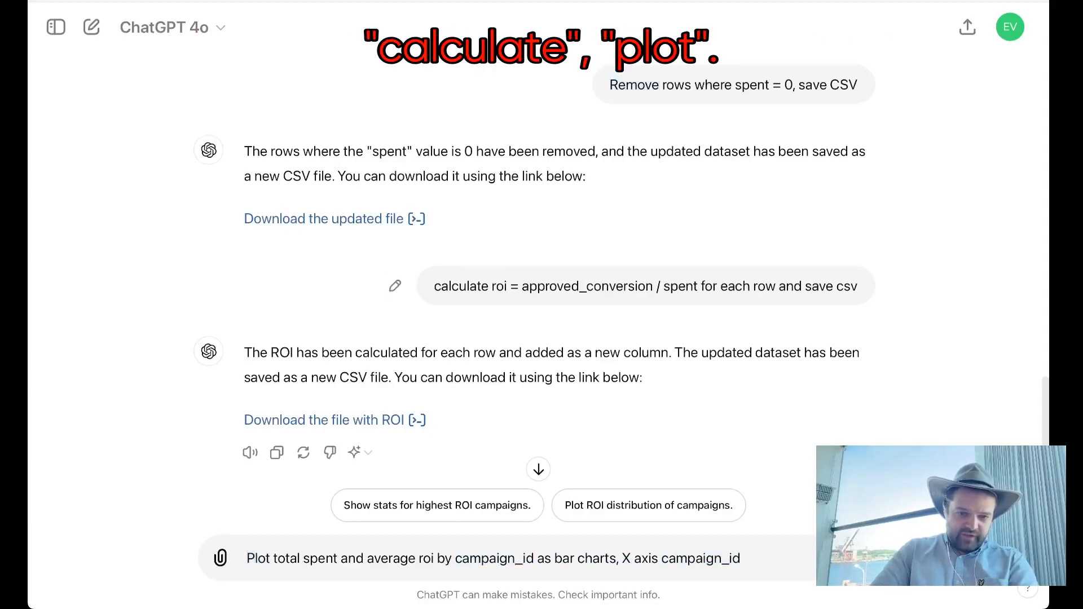
{"action": "scroll", "coordinate": [536, 253], "scroll_direction": "up", "scroll_amount": 8}
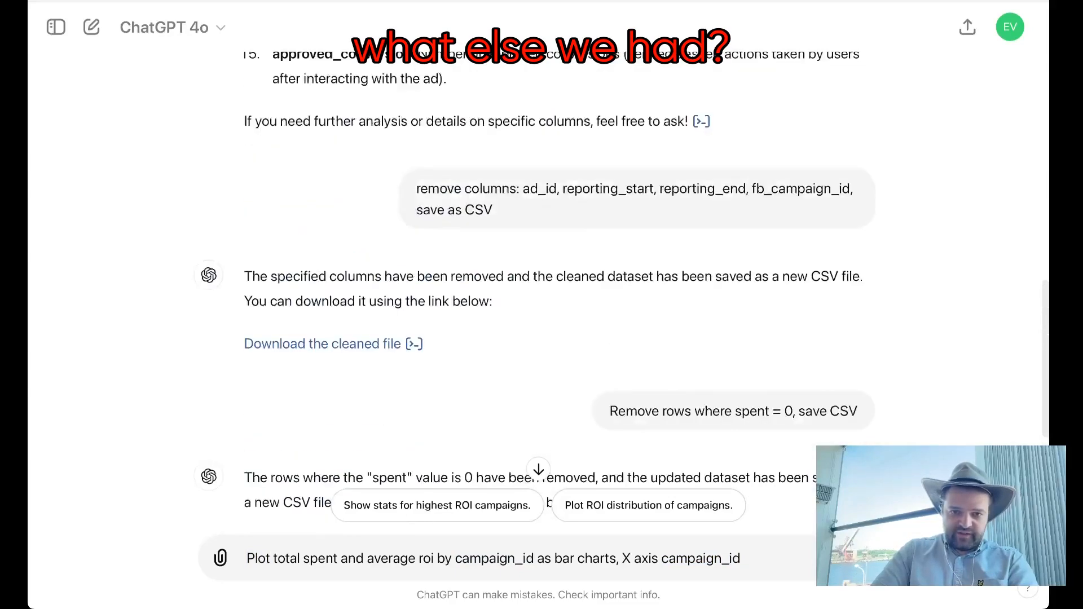
{"action": "scroll", "coordinate": [535, 253], "scroll_direction": "up", "scroll_amount": 10}
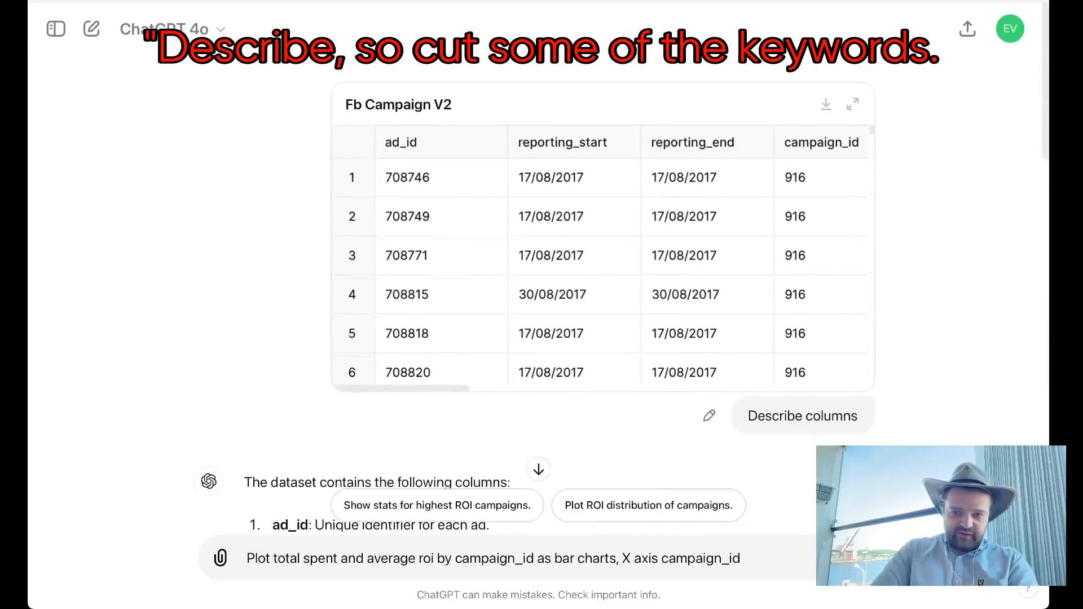
{"action": "scroll", "coordinate": [536, 253], "scroll_direction": "down", "scroll_amount": 20}
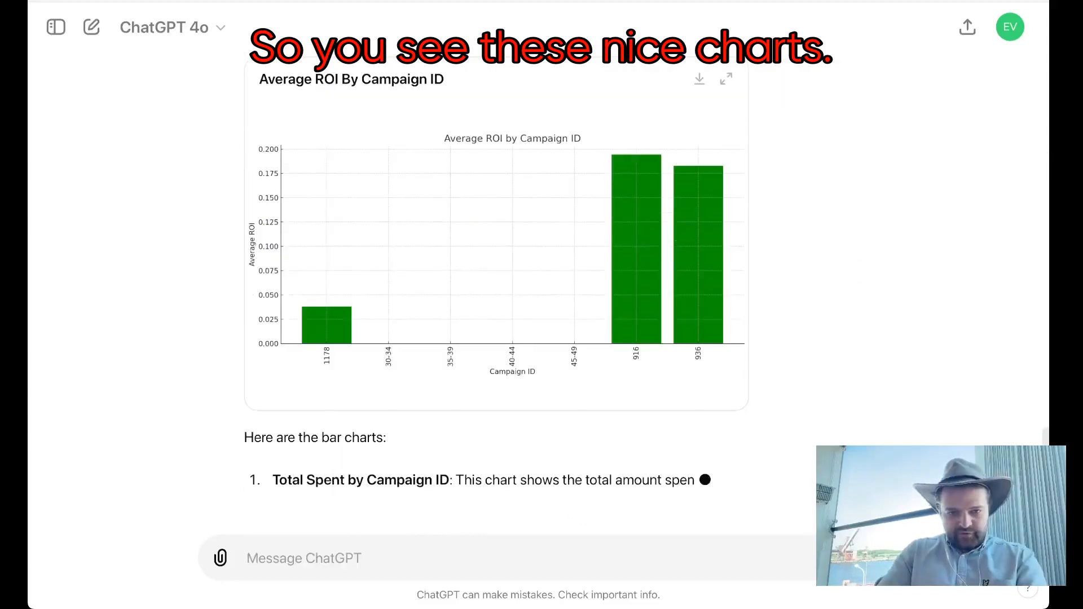
Step: Send the drafted plot prompt and compare the resulting total spent and average ROI charts by campaign ID
{"action": "scroll", "coordinate": [496, 282], "scroll_direction": "up", "scroll_amount": 4}
{"action": "scroll", "coordinate": [699, 429], "scroll_direction": "up", "scroll_amount": 5}
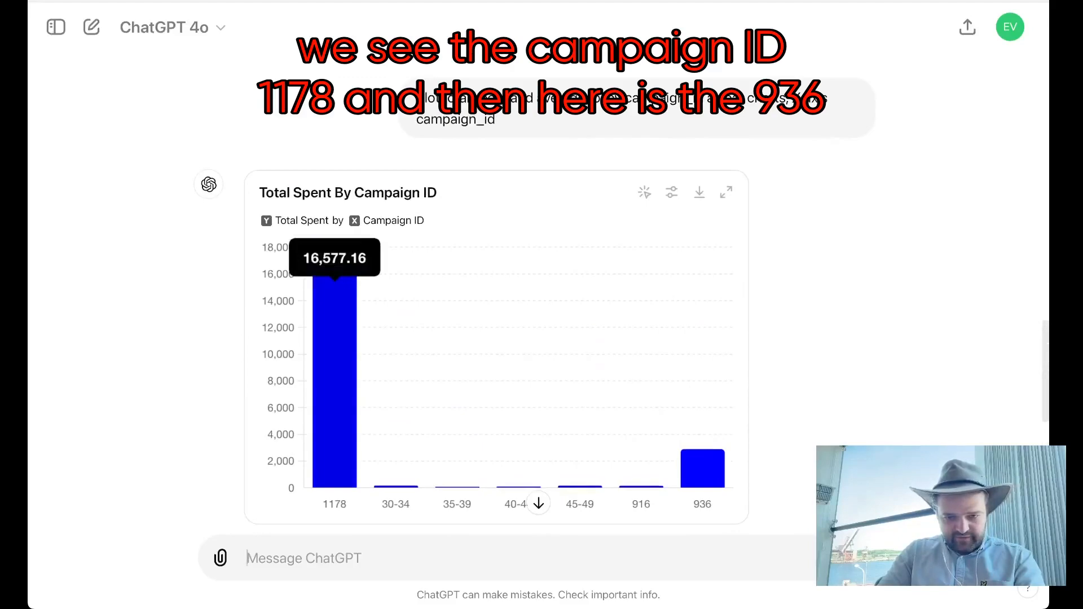
{"action": "scroll", "coordinate": [708, 473], "scroll_direction": "down", "scroll_amount": 2}
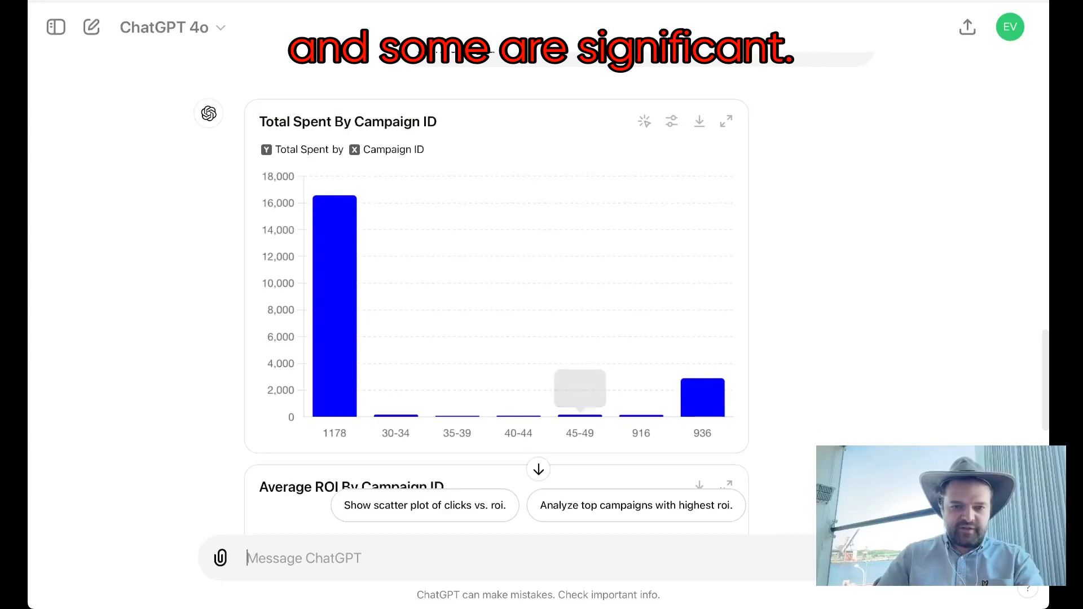
{"action": "scroll", "coordinate": [497, 282], "scroll_direction": "down", "scroll_amount": 5}
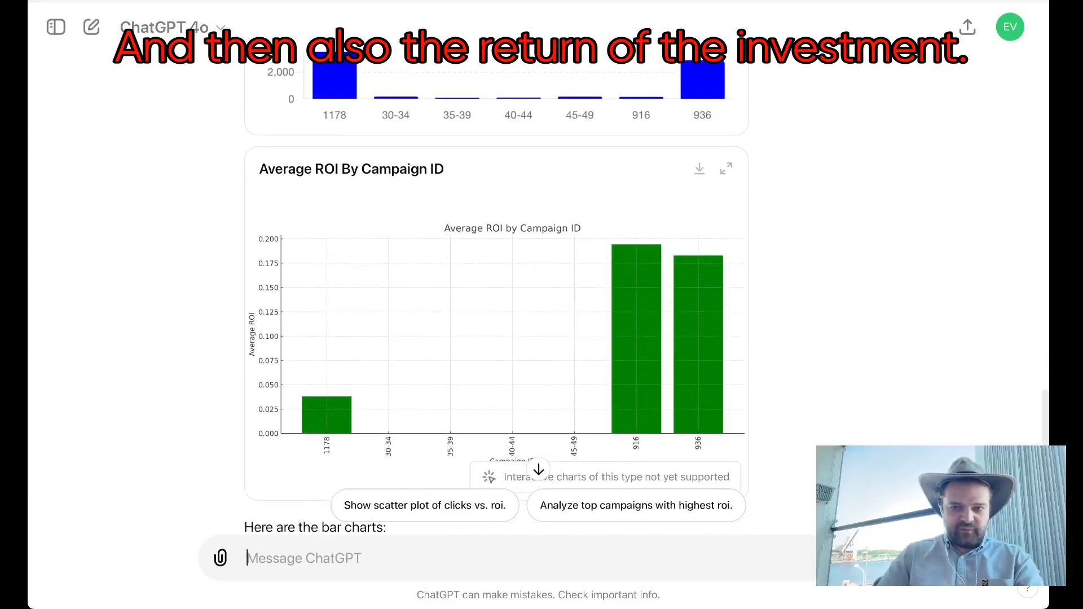
{"action": "scroll", "coordinate": [496, 305], "scroll_direction": "up", "scroll_amount": 5}
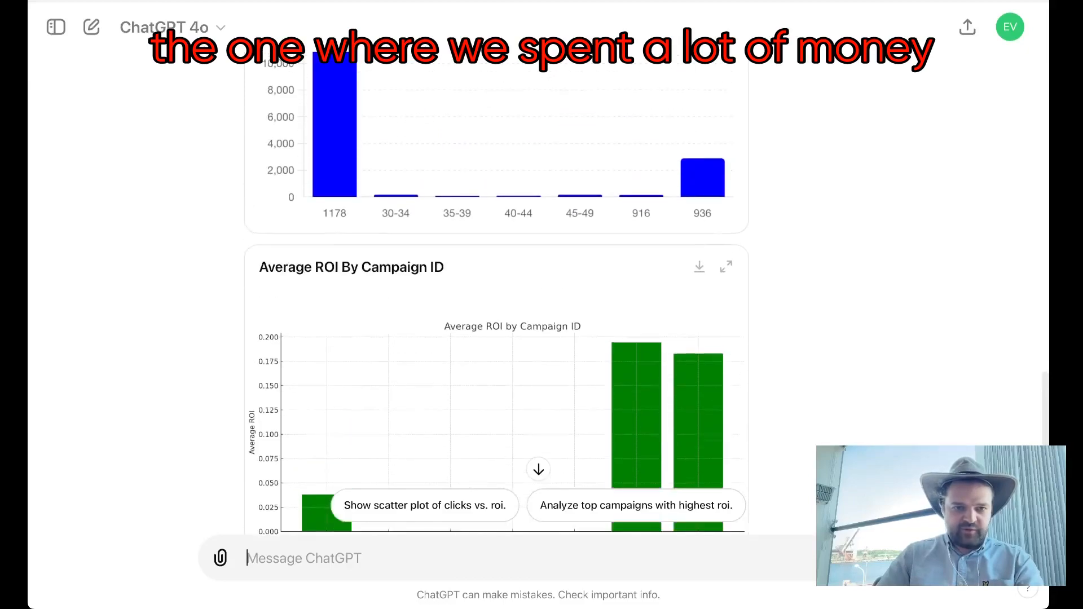
{"action": "scroll", "coordinate": [496, 305], "scroll_direction": "down", "scroll_amount": 7}
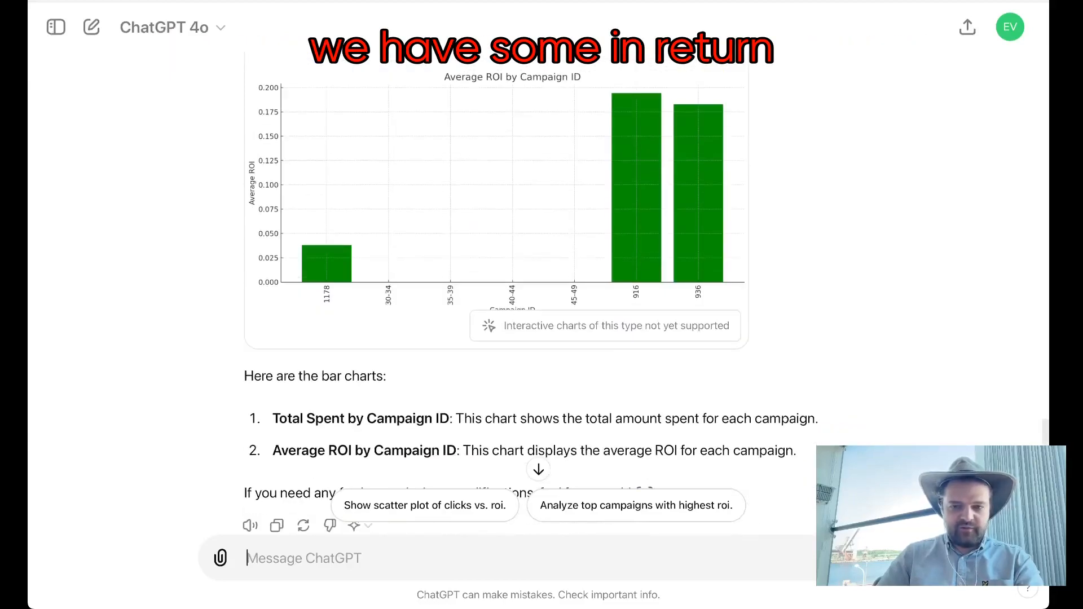
{"action": "scroll", "coordinate": [496, 304], "scroll_direction": "down", "scroll_amount": 2}
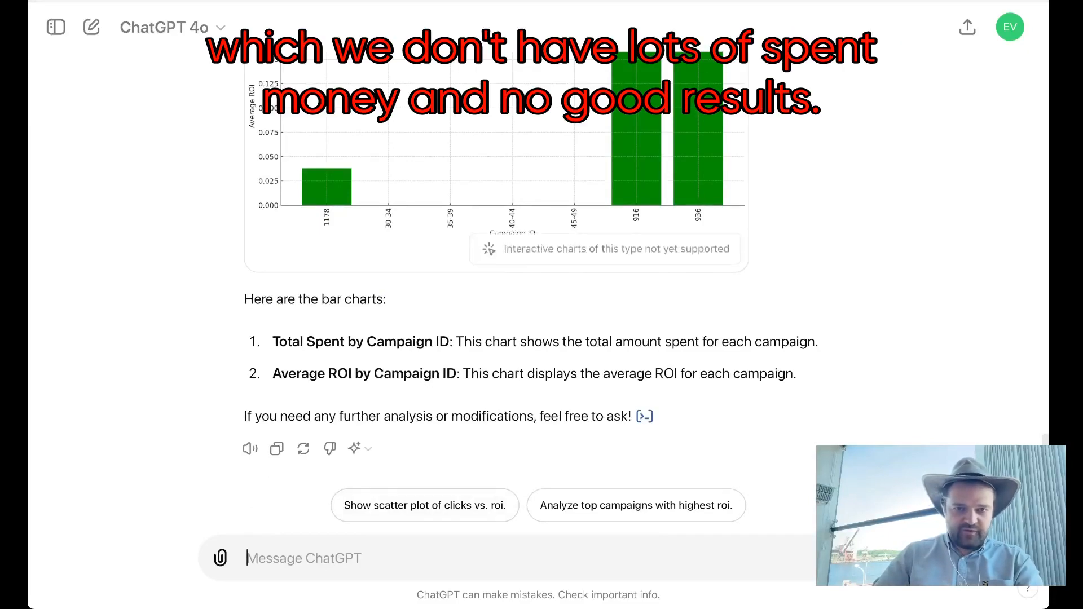
{"action": "scroll", "coordinate": [497, 305], "scroll_direction": "up", "scroll_amount": 4}
{"action": "scroll", "coordinate": [496, 304], "scroll_direction": "down", "scroll_amount": 4}
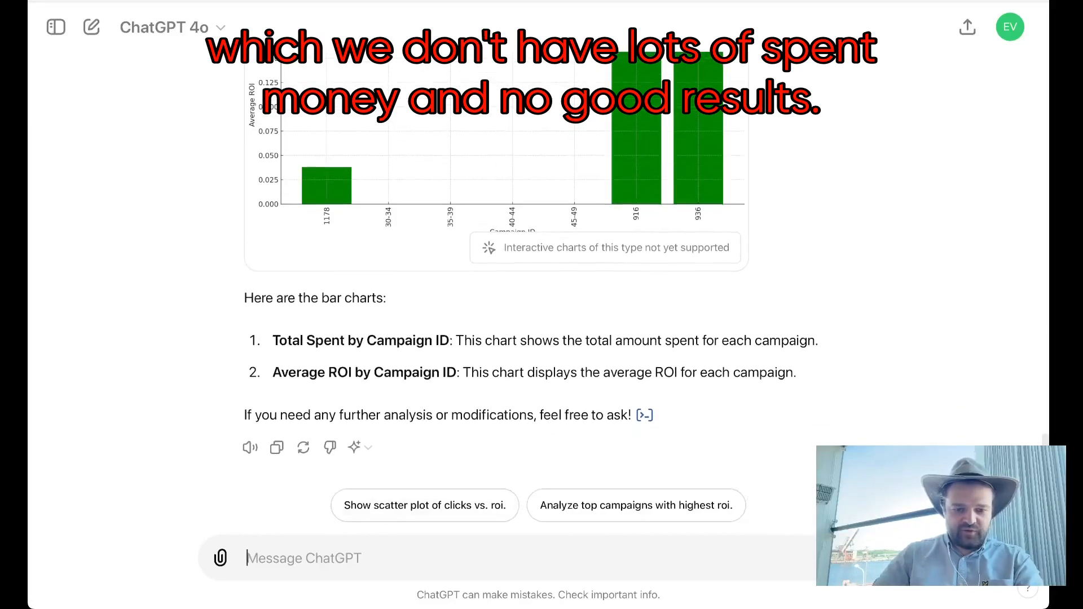
Step: Send the prompt "List unique campaign_ids"
{"action": "type", "text": "List unique campaign_ids"}
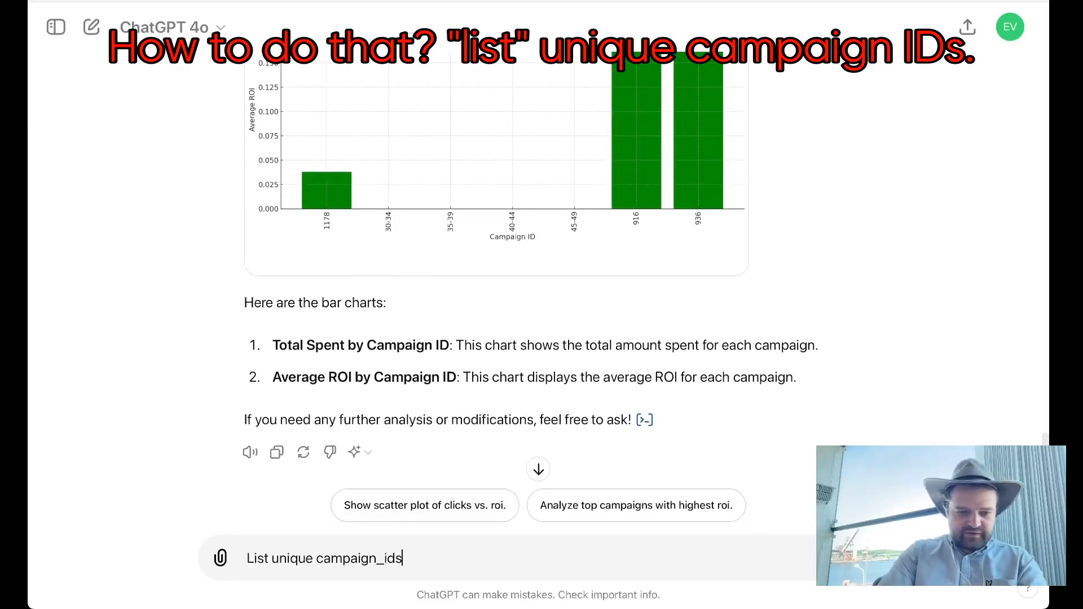
{"action": "key", "text": "Return"}
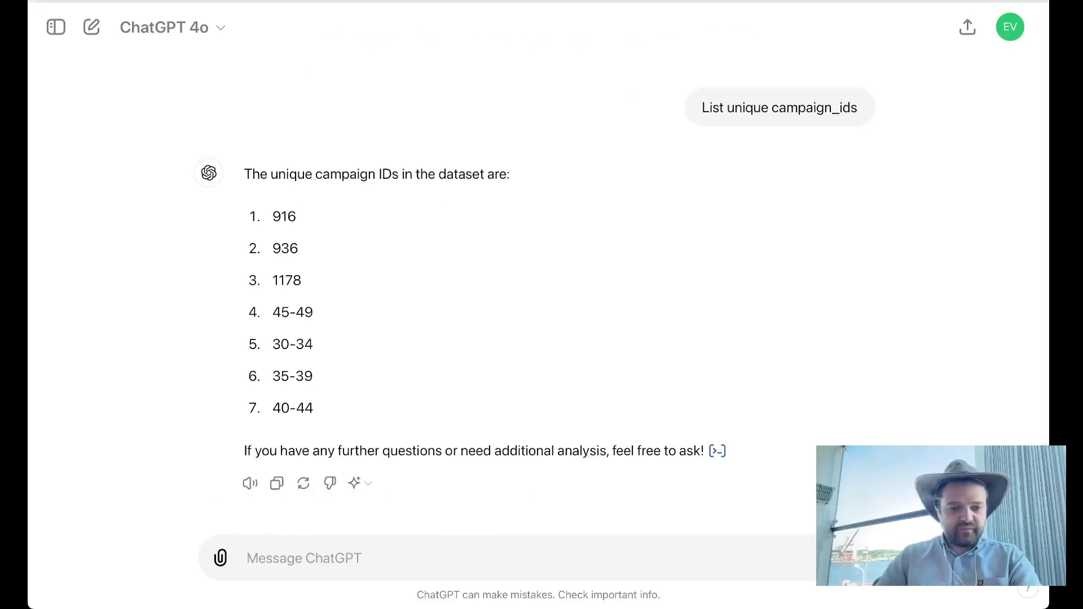
{"action": "key", "text": "super+v"}
{"action": "key", "text": "Left"}
{"action": "key", "text": "Left"}
{"action": "key", "text": "Left"}
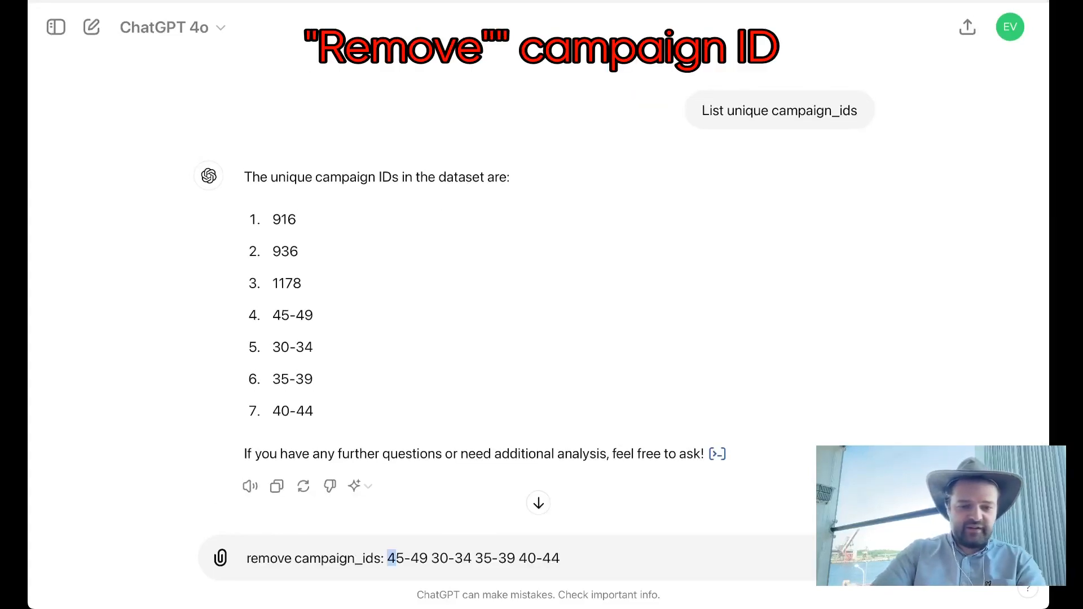
{"action": "key", "text": "BackSpace"}
{"action": "key", "text": "Right"}
{"action": "key", "text": "Right"}
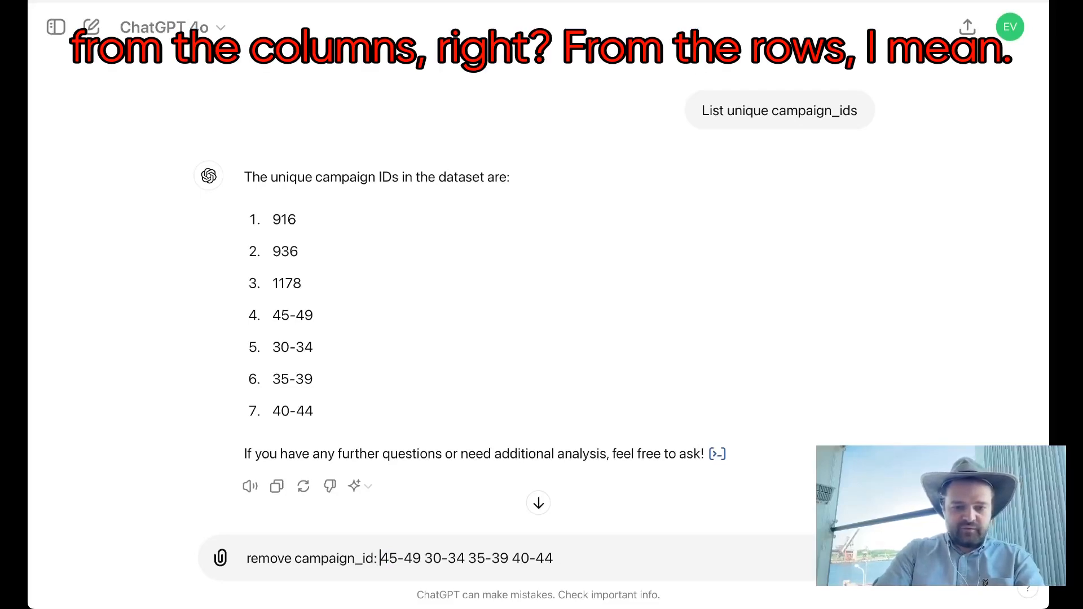
Step: Separate the four ranges with commas and send the prompt "remove campaign_id: 45-49, 30-34, 35-39, 40-44"
{"action": "key", "text": "Right"}
{"action": "key", "text": "Right"}
{"action": "type", "text": ","}
{"action": "key", "text": "Right"}
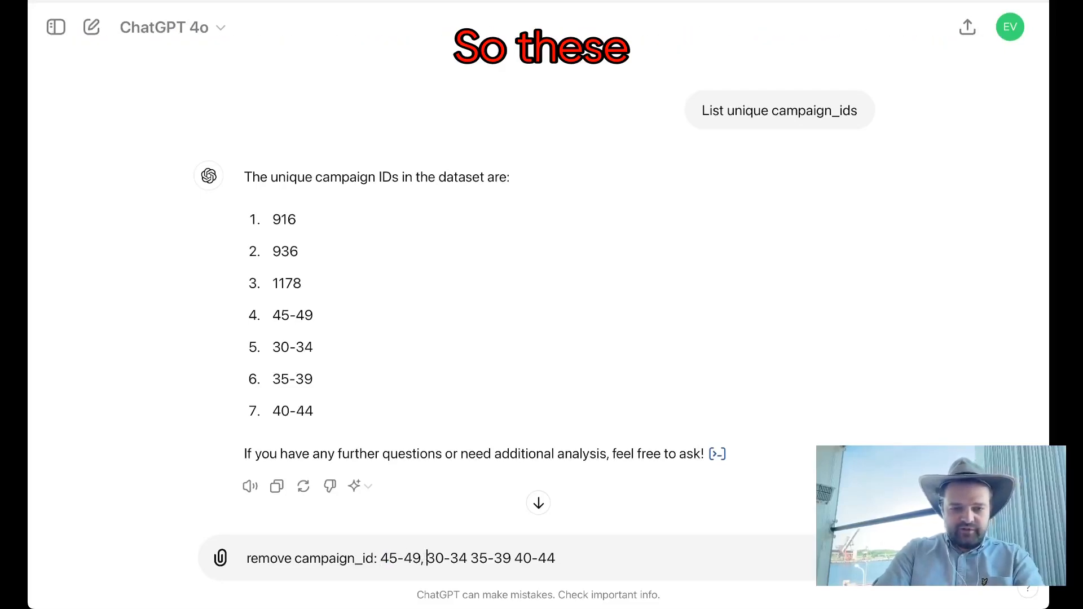
{"action": "key", "text": "Right"}
{"action": "key", "text": "Right"}
{"action": "type", "text": ","}
{"action": "key", "text": "Right"}
{"action": "key", "text": "Right"}
{"action": "key", "text": "Right"}
{"action": "key", "text": "Right"}
{"action": "key", "text": "Right"}
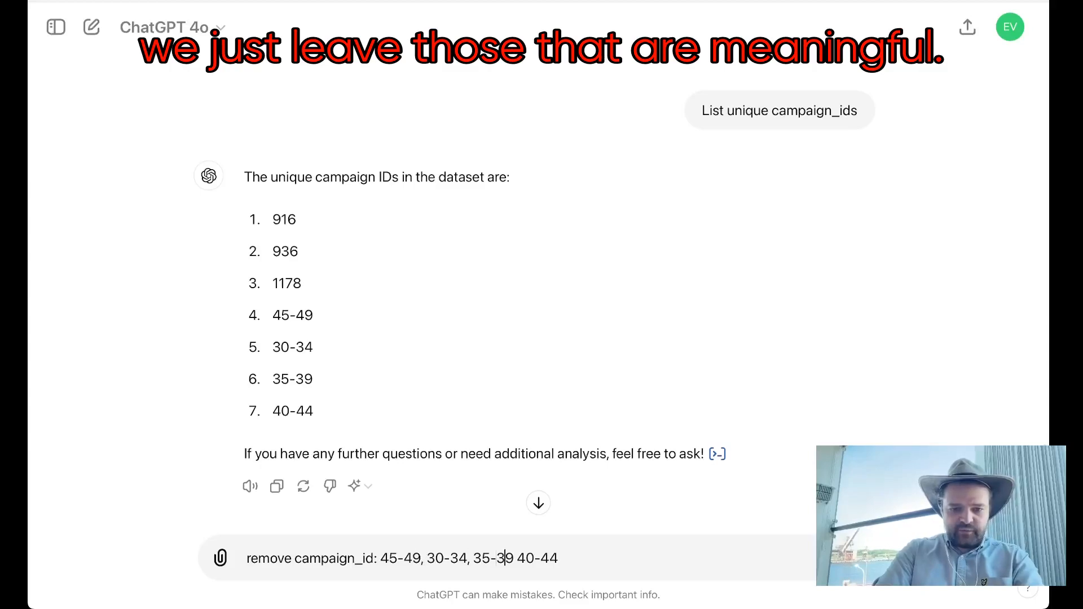
{"action": "type", "text": ","}
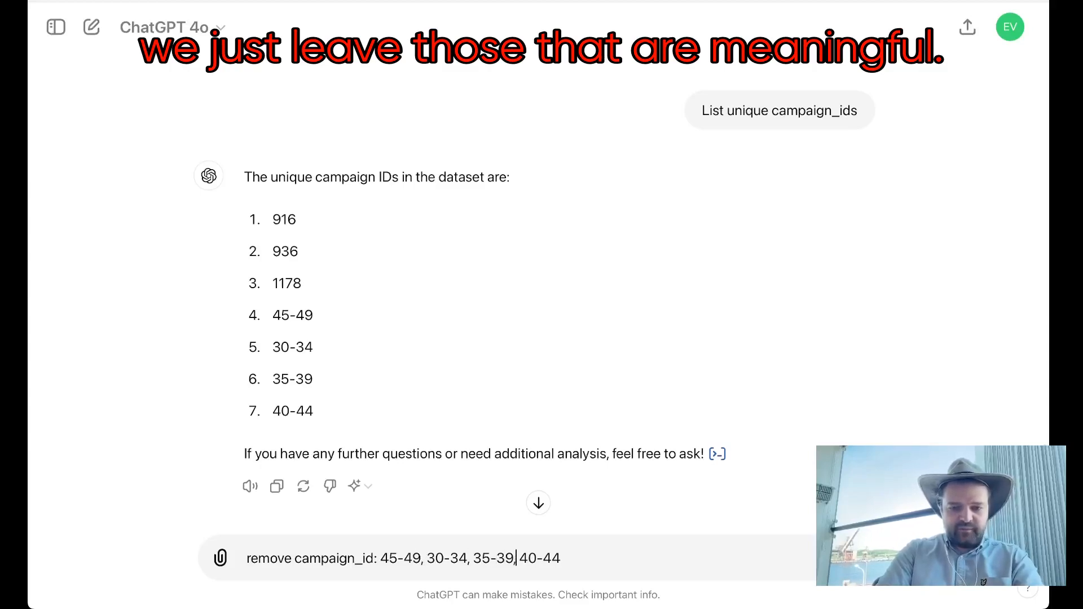
{"action": "key", "text": "Return"}
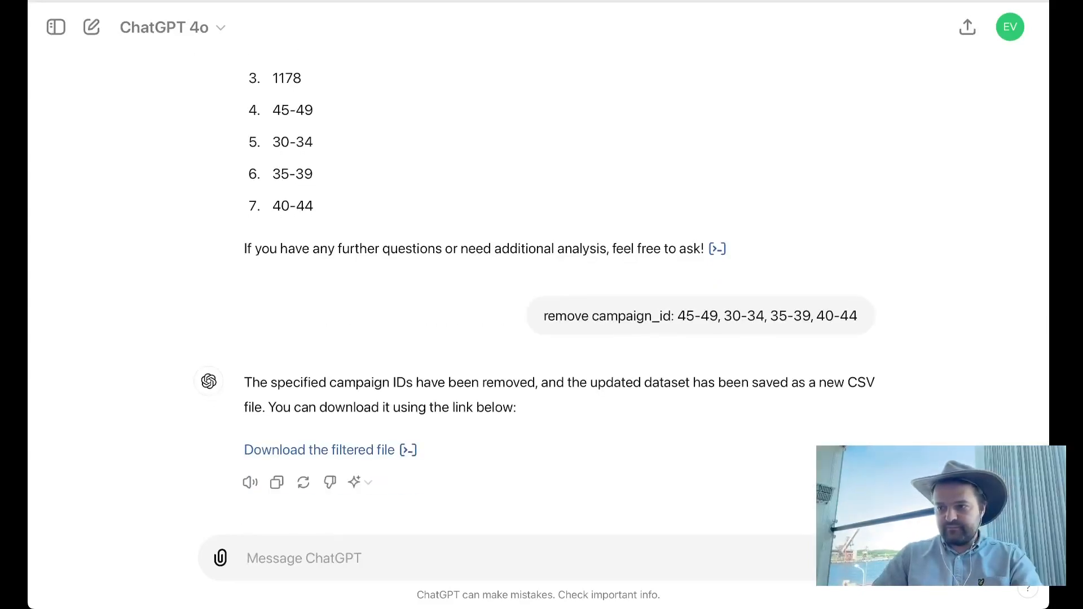
Step: Send the prompt "Plot total spent and average ROI by campaign_id as bar charts, X axis campaign_id" for the filtered data
{"action": "key", "text": "super+Tab"}
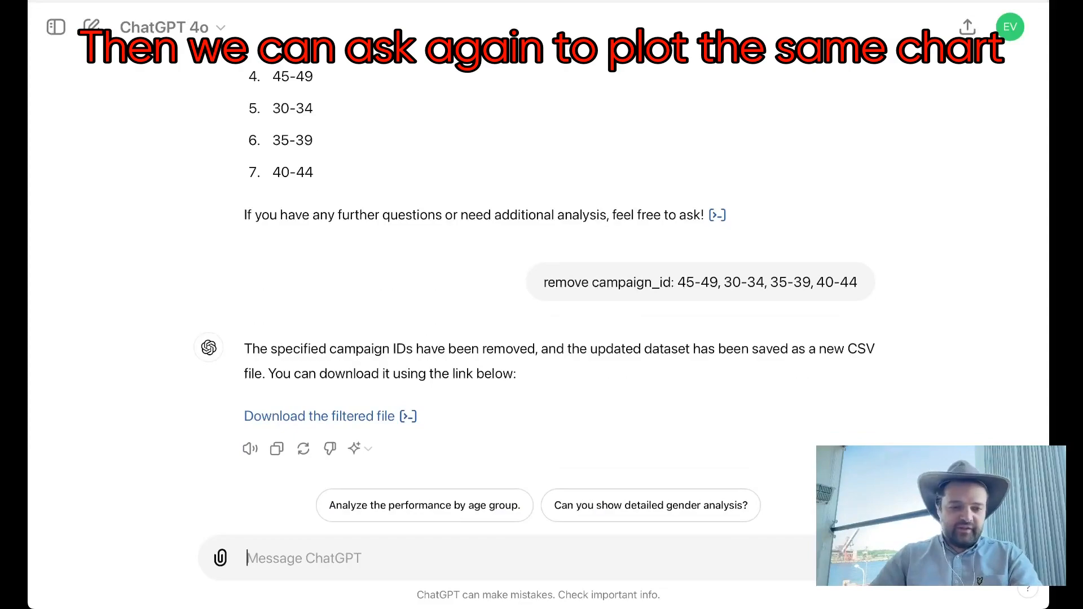
{"action": "type", "text": "Plot total spent and average ROI by campaign_id as bar charts, X axis campaign_id"}
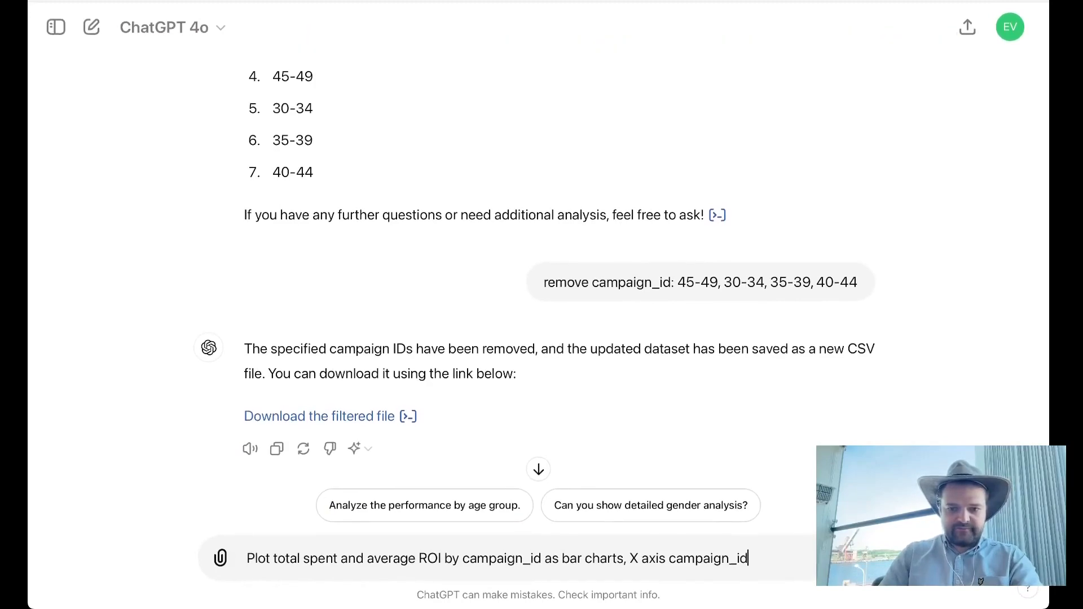
{"action": "key", "text": "Return"}
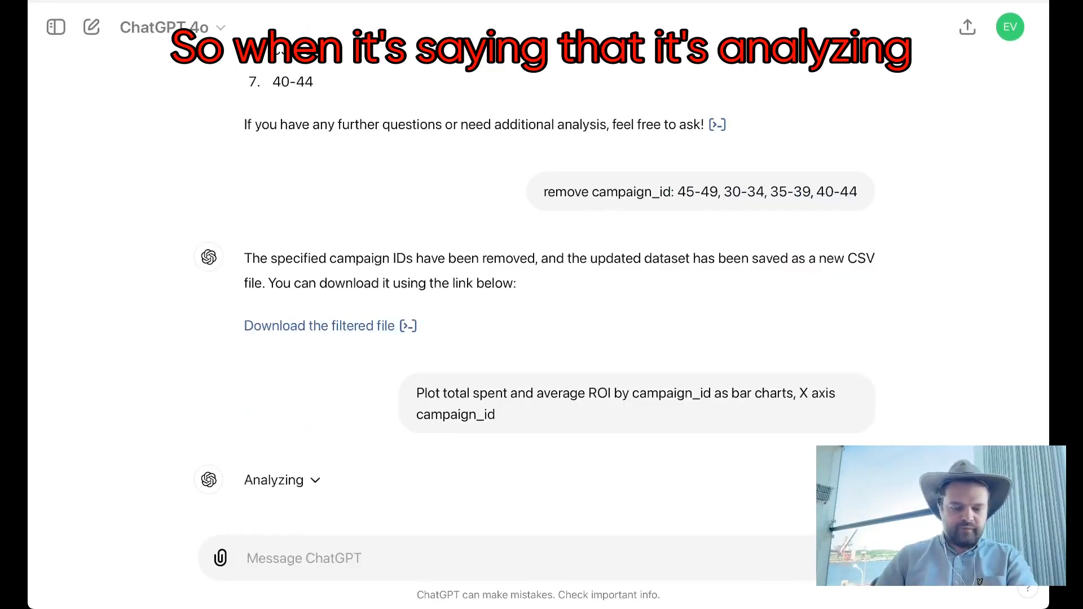
Step: Inspect the Python code being generated for the plots and examine the filtered chart of total spent by campaign ID
{"action": "left_click", "coordinate": [282, 480]}
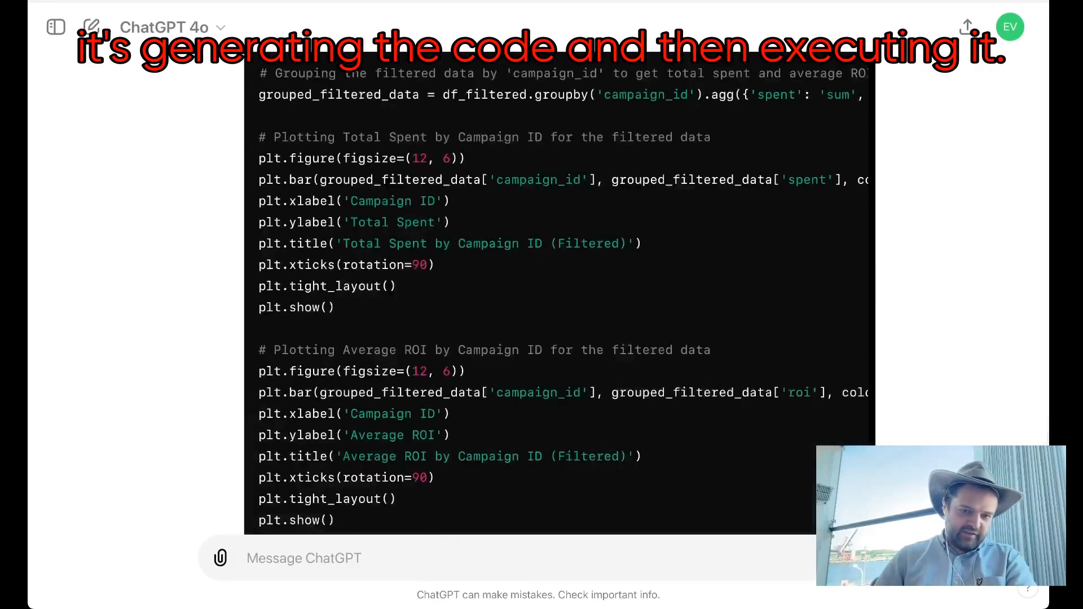
{"action": "scroll", "coordinate": [559, 294], "scroll_direction": "up", "scroll_amount": 6}
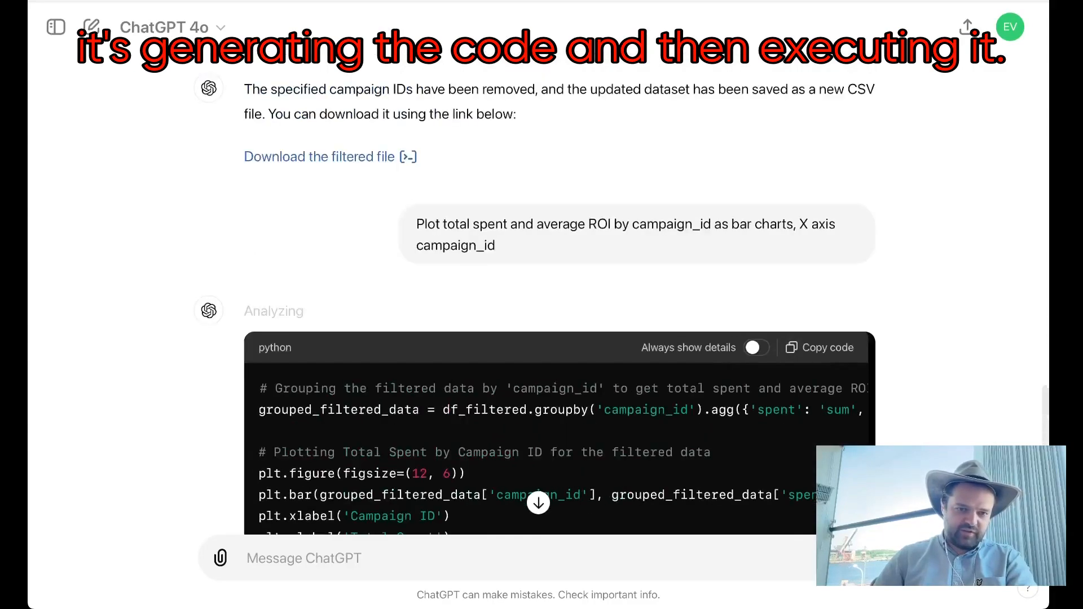
{"action": "scroll", "coordinate": [513, 338], "scroll_direction": "down", "scroll_amount": 8}
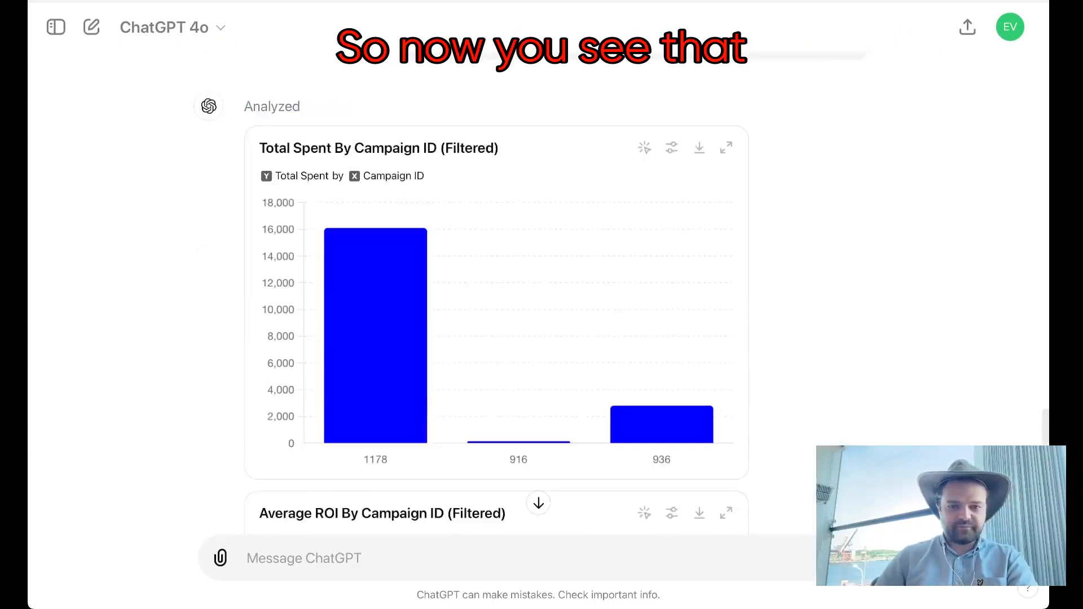
{"action": "scroll", "coordinate": [512, 338], "scroll_direction": "up", "scroll_amount": 5}
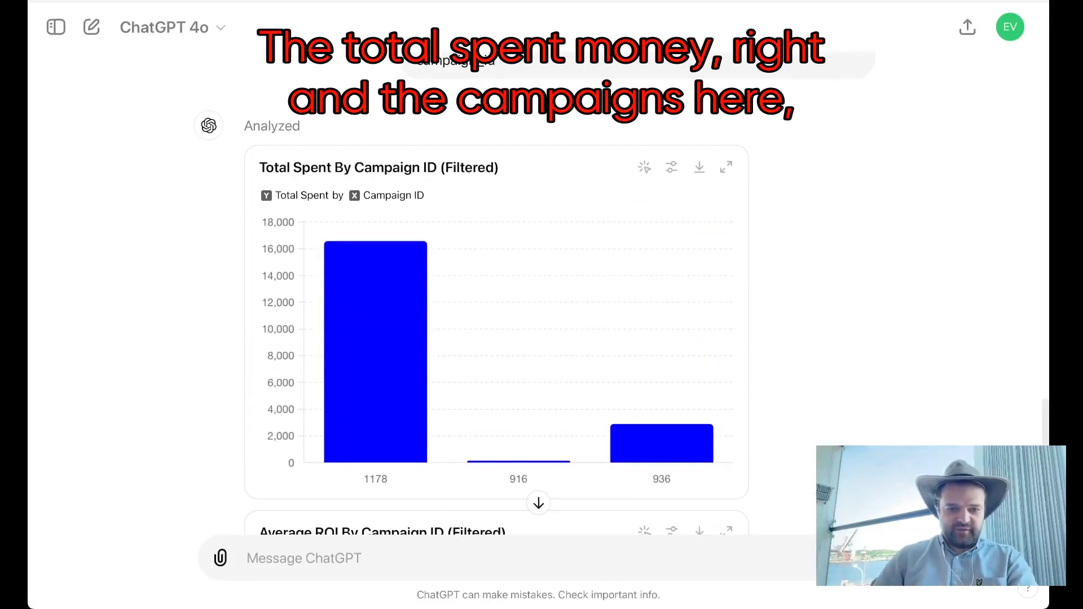
Step: Compare total spent and average ROI for campaigns 1178, 916 and 936 across the two filtered bar charts
{"action": "mouse_move", "coordinate": [662, 442]}
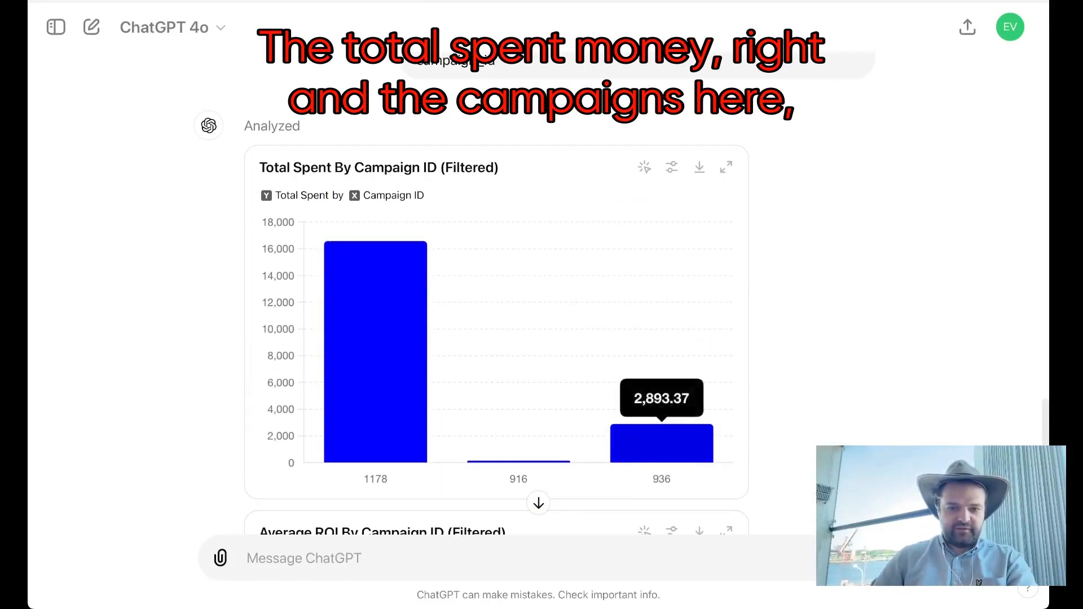
{"action": "scroll", "coordinate": [662, 443], "scroll_direction": "down", "scroll_amount": 8}
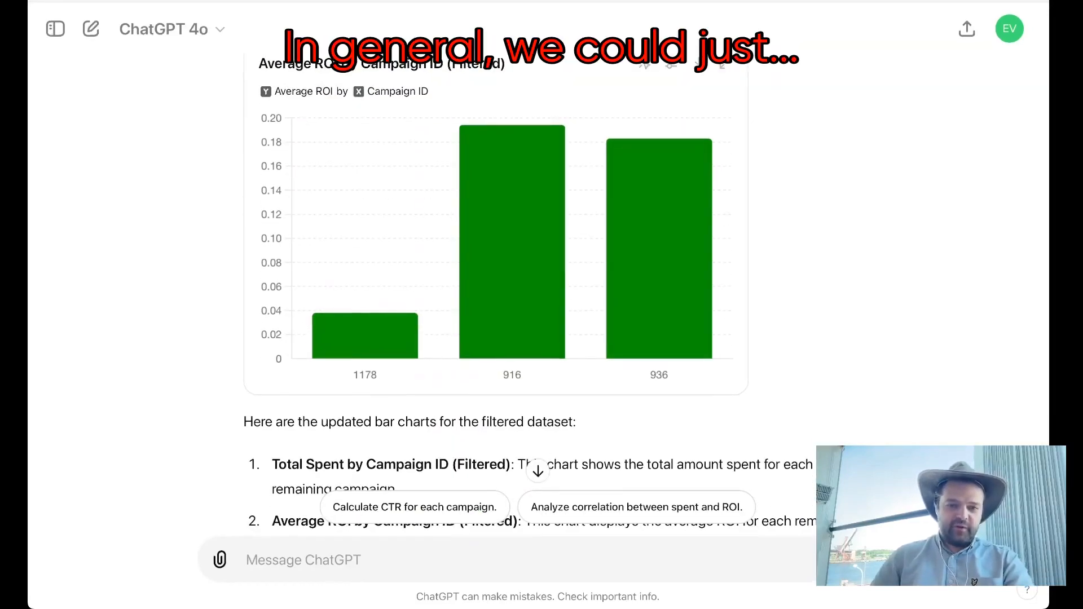
{"action": "scroll", "coordinate": [512, 316], "scroll_direction": "up", "scroll_amount": 5}
{"action": "scroll", "coordinate": [512, 316], "scroll_direction": "down", "scroll_amount": 3}
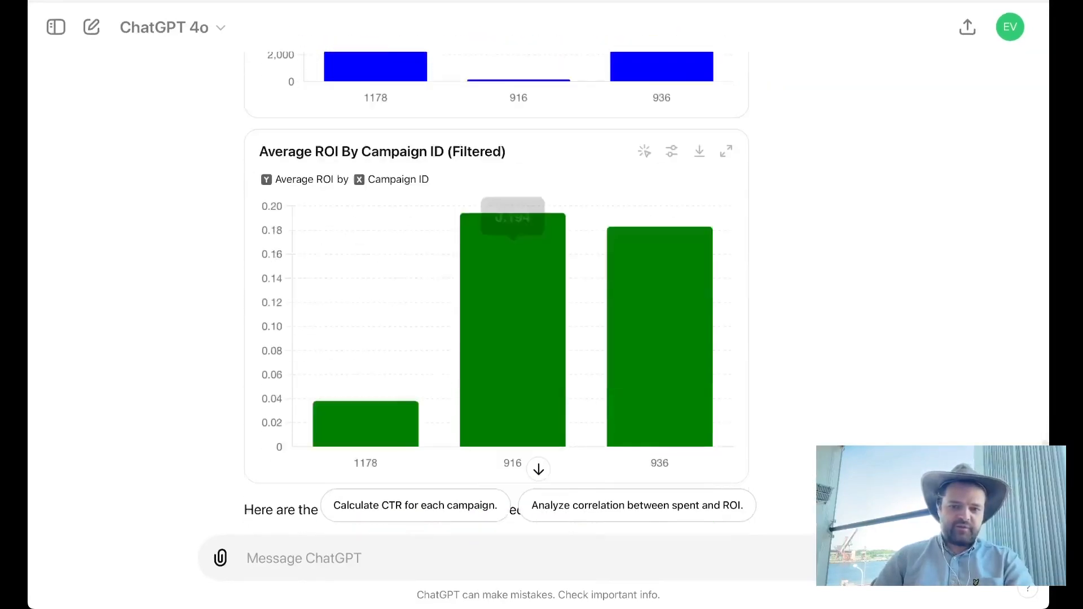
{"action": "scroll", "coordinate": [660, 282], "scroll_direction": "down", "scroll_amount": 1}
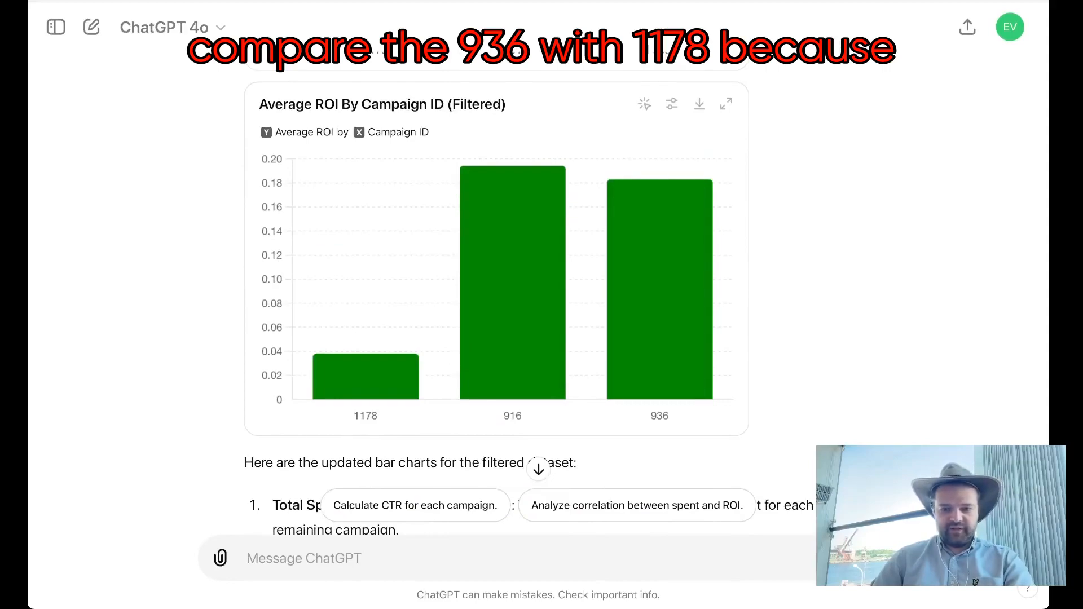
{"action": "mouse_move", "coordinate": [366, 376]}
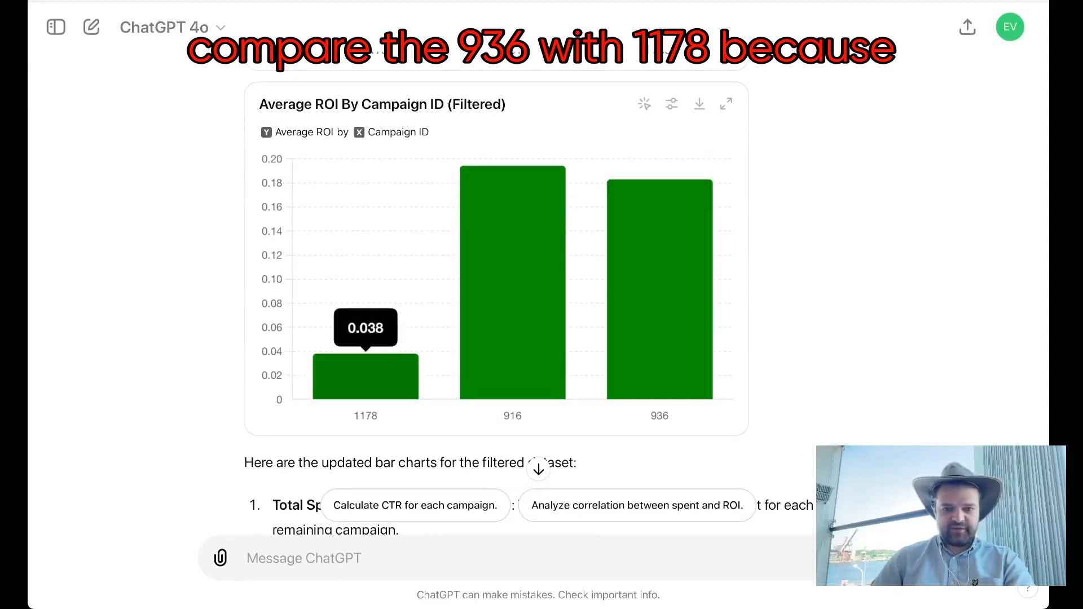
{"action": "scroll", "coordinate": [496, 282], "scroll_direction": "up", "scroll_amount": 5}
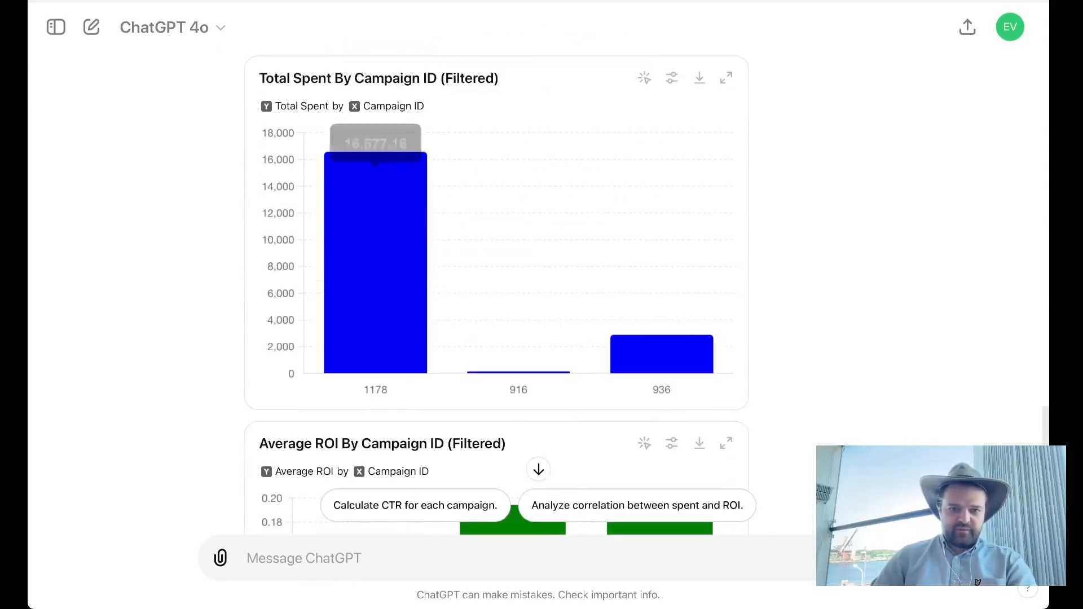
{"action": "scroll", "coordinate": [496, 296], "scroll_direction": "down", "scroll_amount": 1}
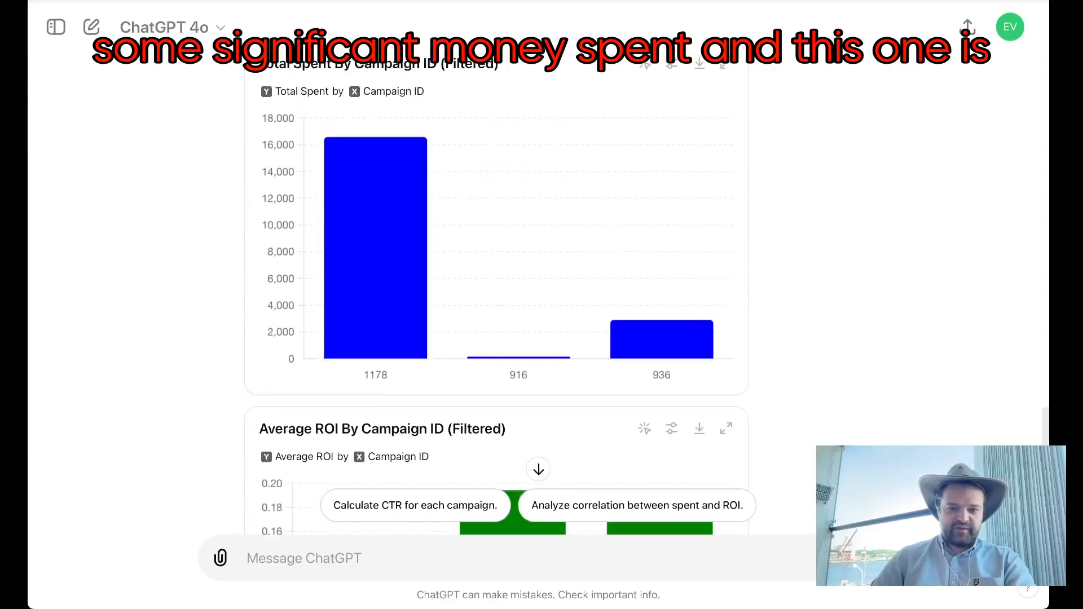
{"action": "scroll", "coordinate": [512, 305], "scroll_direction": "down", "scroll_amount": 5}
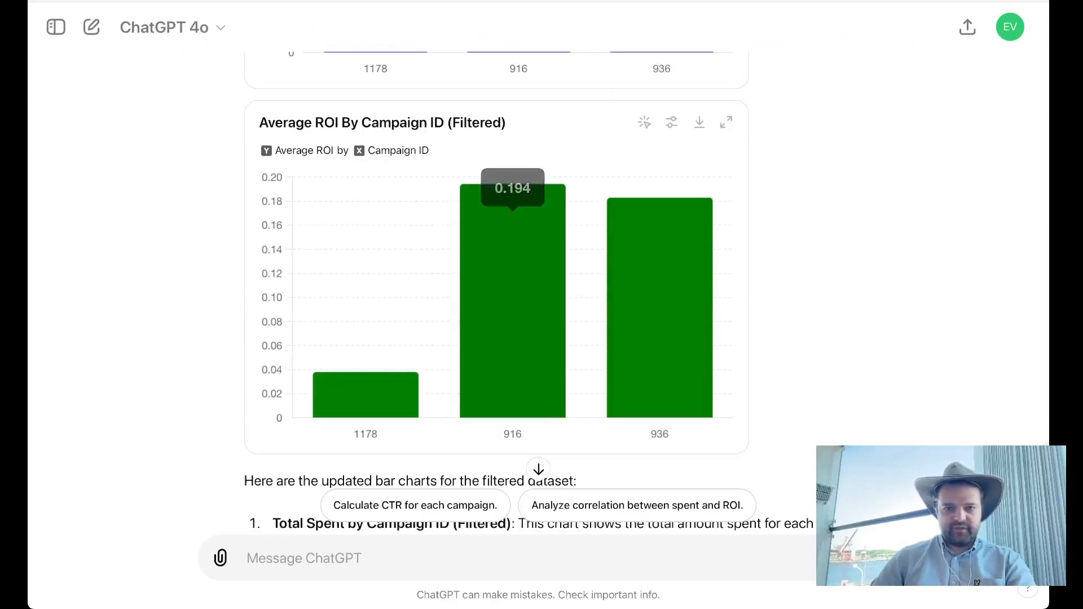
{"action": "scroll", "coordinate": [512, 293], "scroll_direction": "up", "scroll_amount": 3}
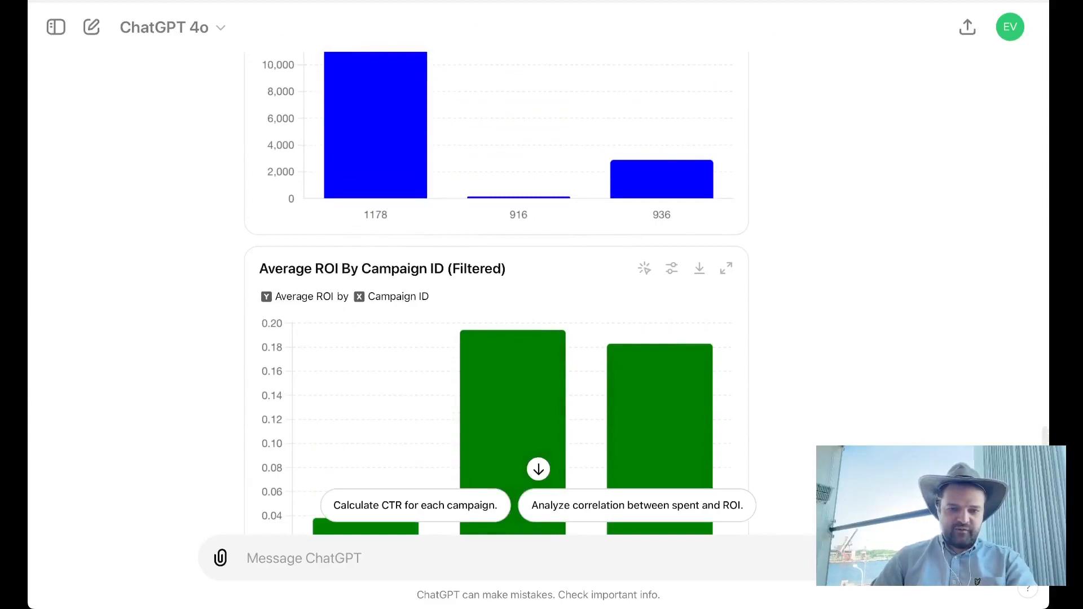
{"action": "scroll", "coordinate": [512, 293], "scroll_direction": "down", "scroll_amount": 6}
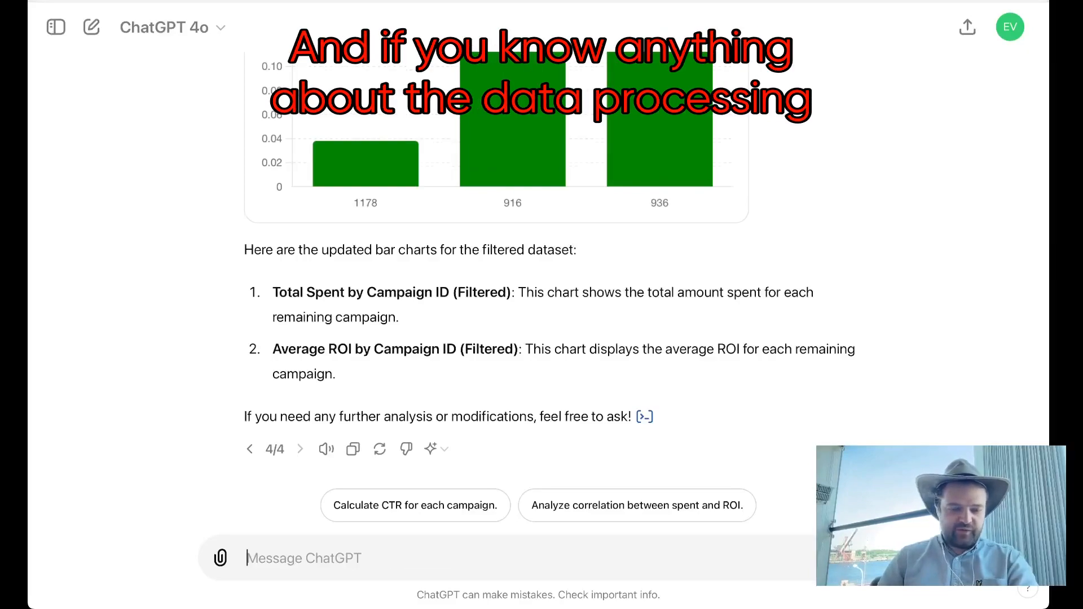
Step: Send the prompt "Plot PCA colored by campaign_id" for the filtered dataset
{"action": "type", "text": "Plot PCA colored by campaign_id"}
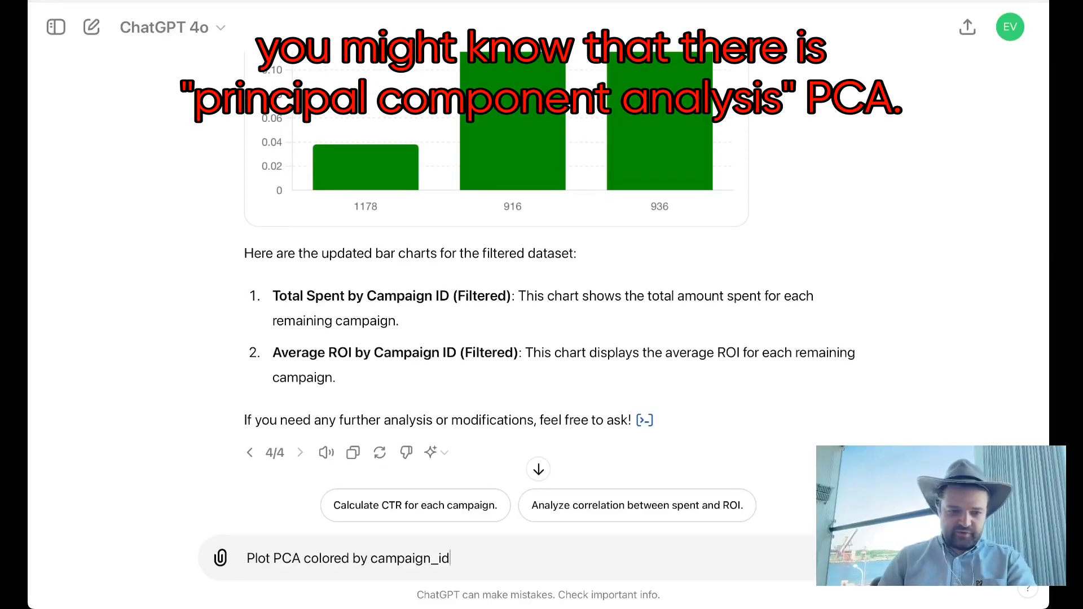
{"action": "double_click", "coordinate": [292, 558]}
{"action": "left_click", "coordinate": [451, 559]}
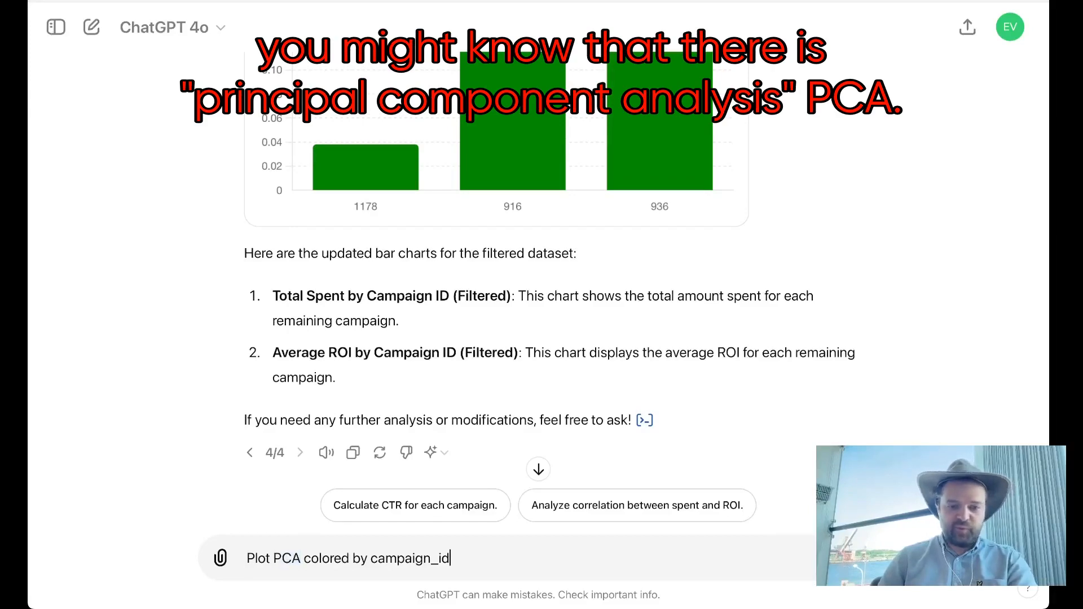
{"action": "double_click", "coordinate": [292, 558]}
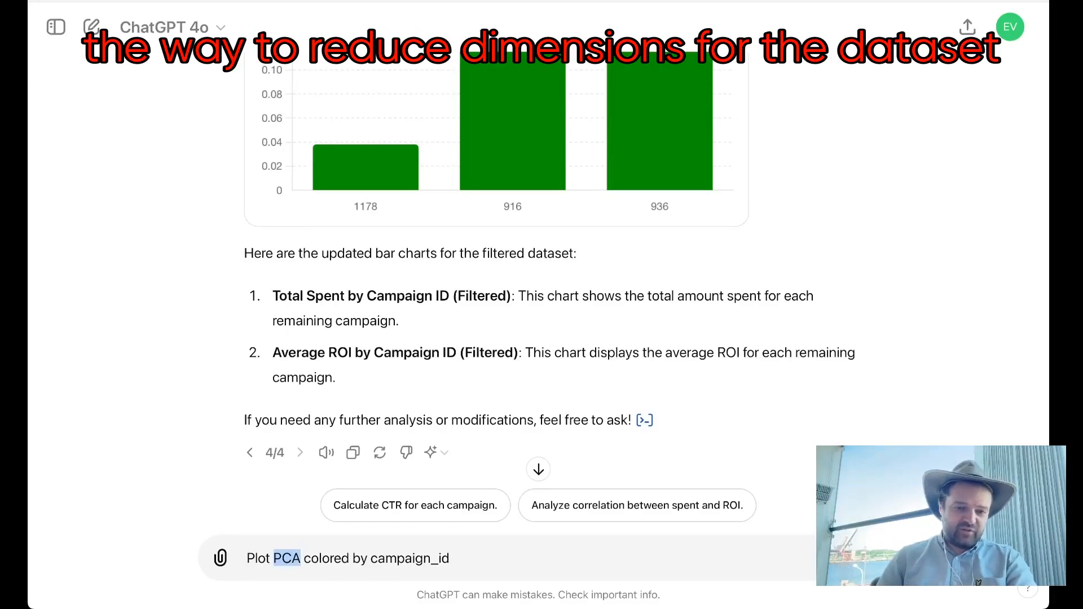
{"action": "left_click", "coordinate": [319, 558]}
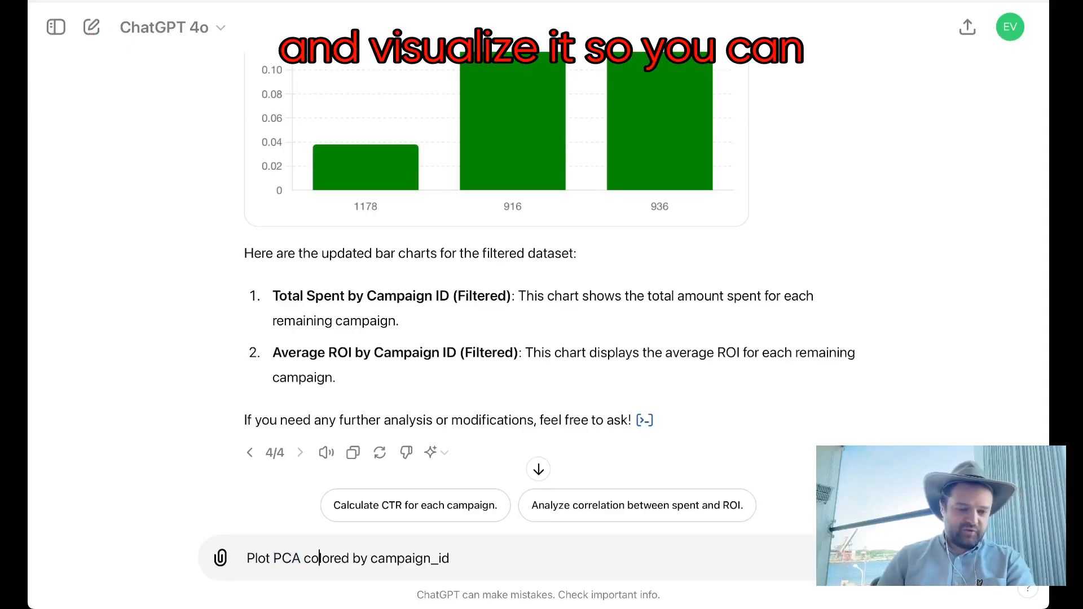
{"action": "left_click_drag", "start_coordinate": [246, 558], "coordinate": [451, 558]}
{"action": "left_click", "coordinate": [451, 558]}
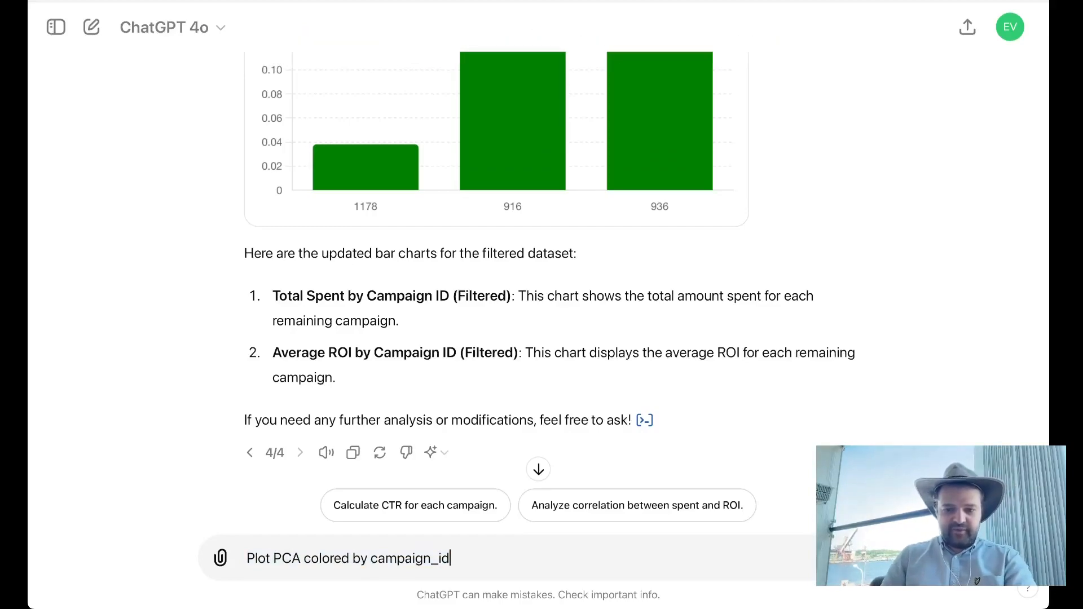
{"action": "key", "text": "Return"}
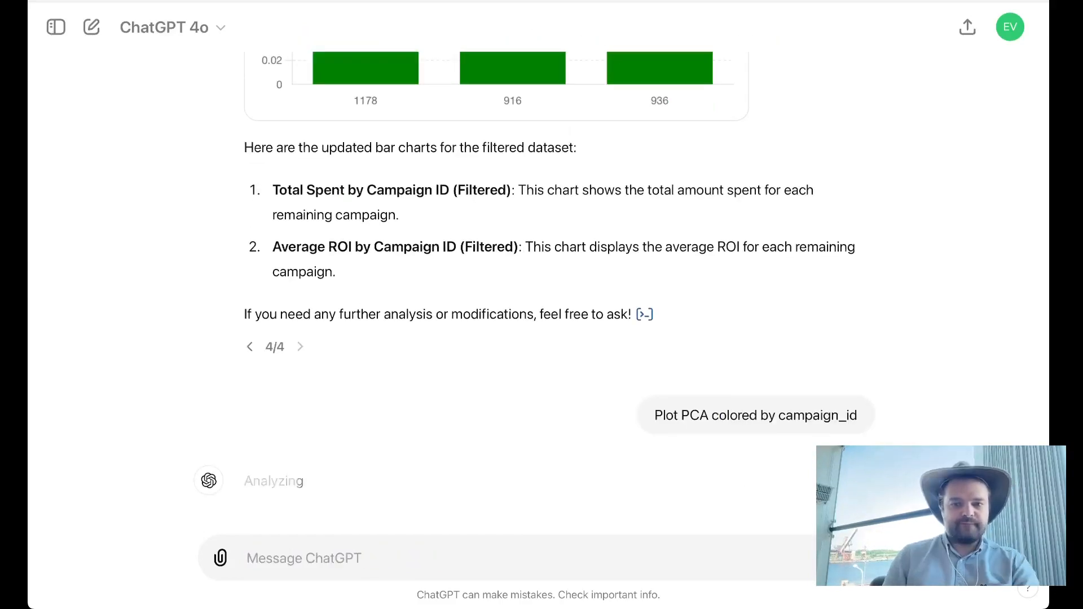